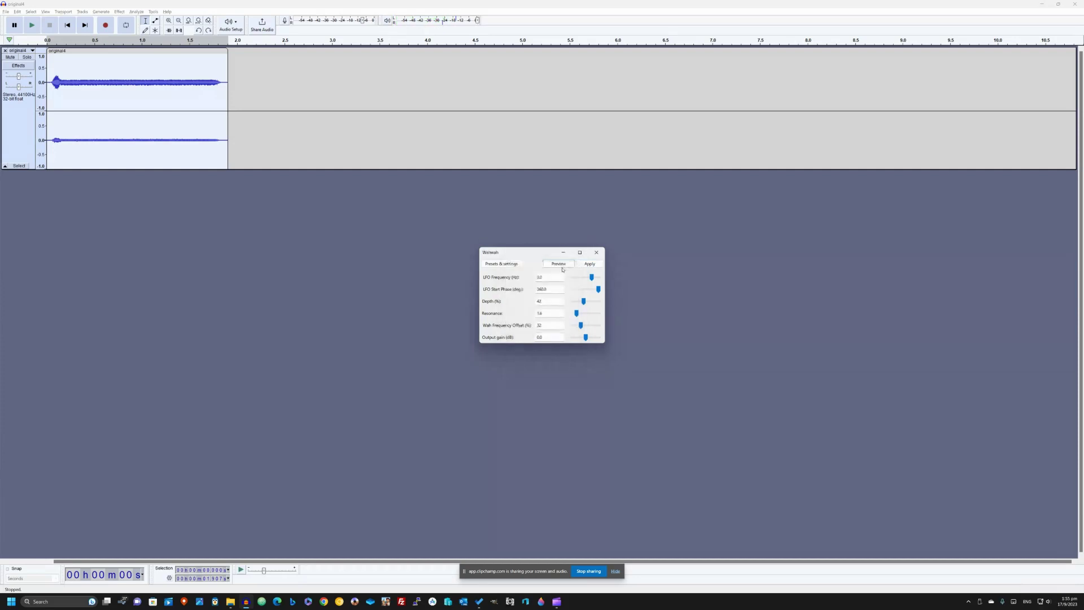
- Set the Wahwah LFO frequency to 1.0 Hz, preview the effect, and apply it to the clip
double_click(556, 275)
click(559, 264)
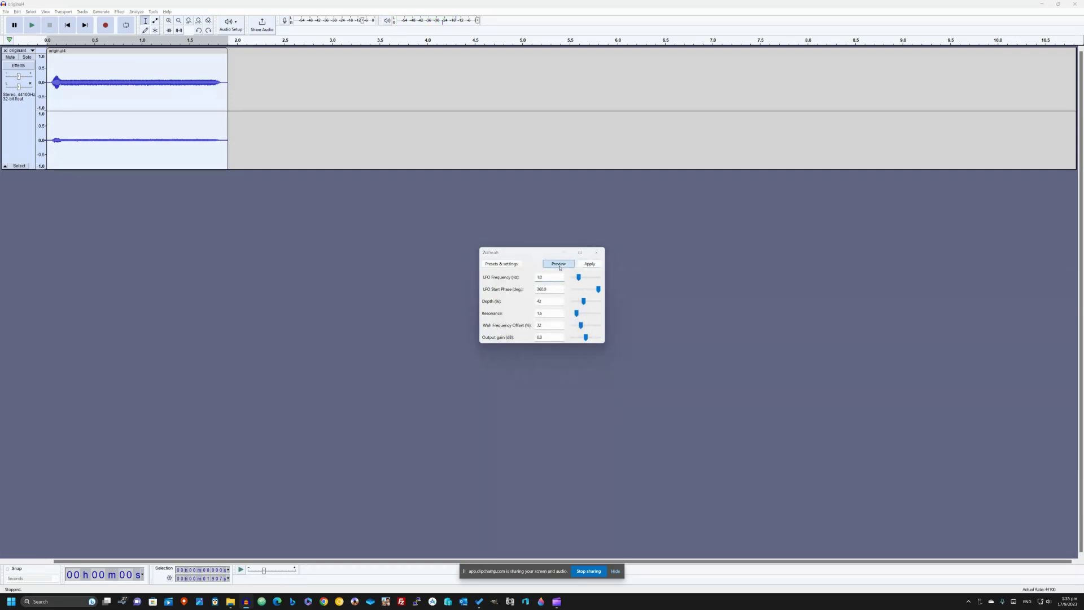
click(589, 263)
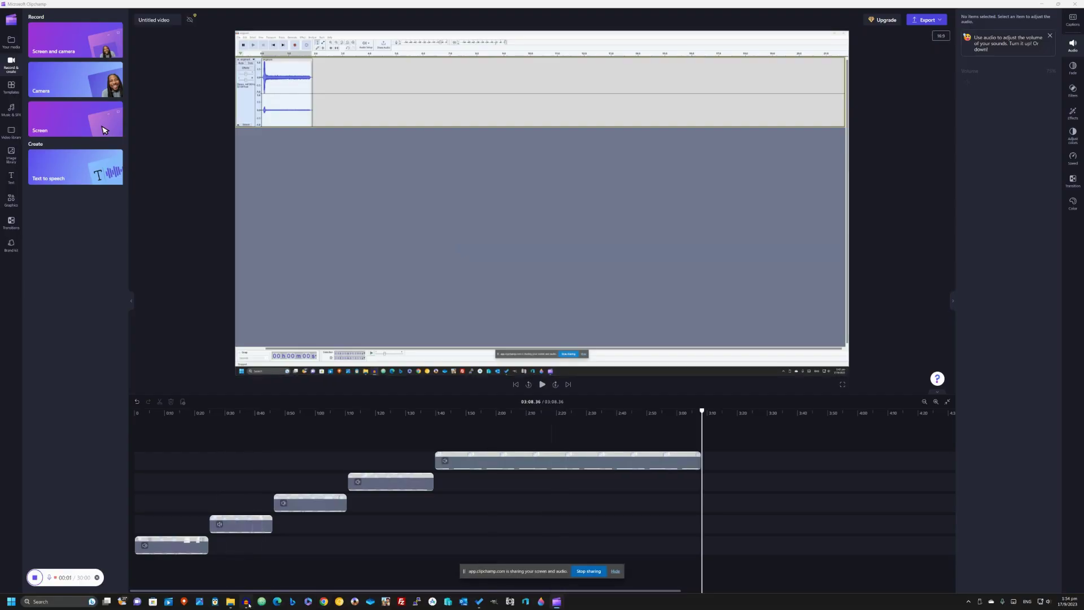
- Switch to Audacity and apply the Wahwah effect to the clip with a 0.0 dB output gain, previewing it first
key(alt+Tab)
click(121, 12)
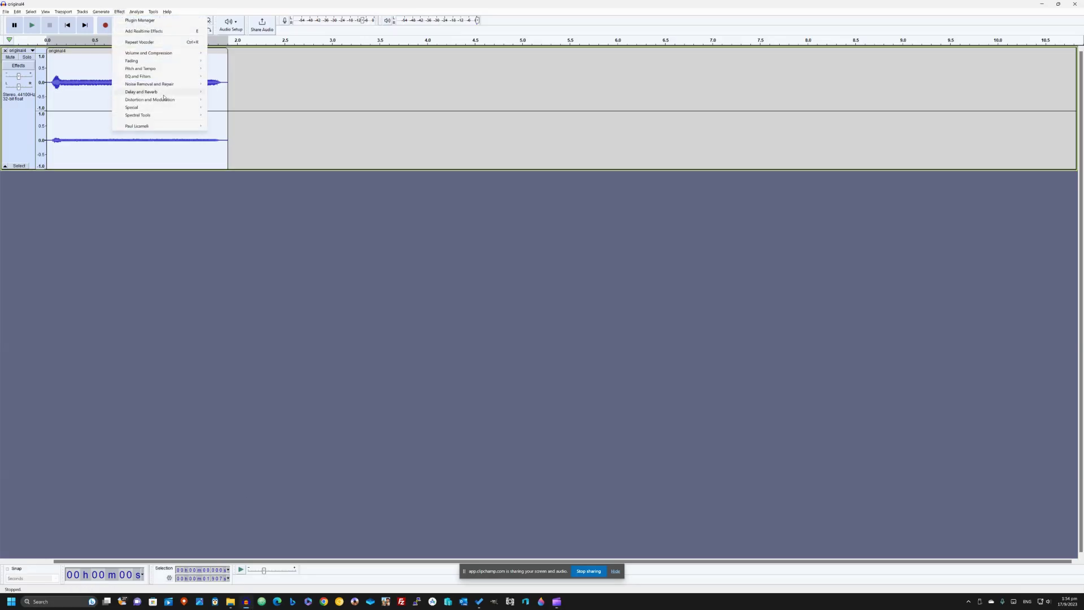
mouse_move(169, 100)
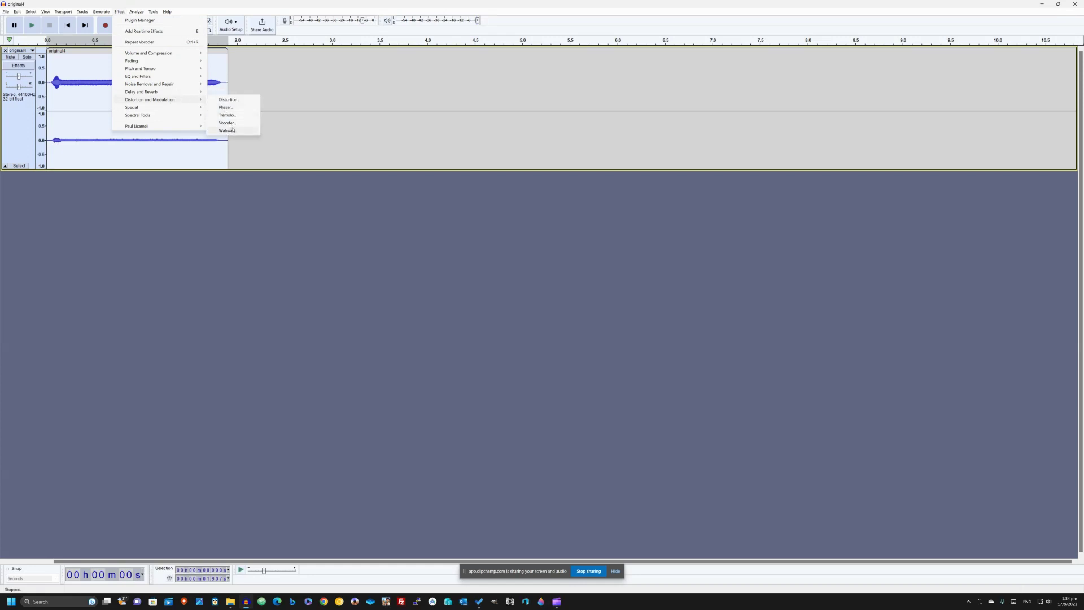
click(235, 130)
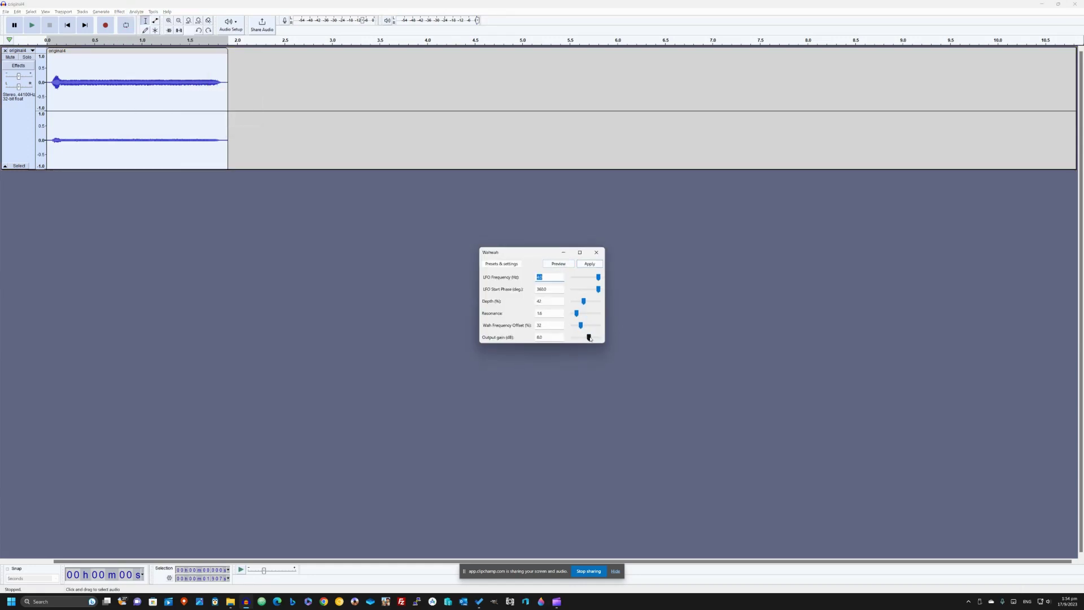
drag(590, 339, 584, 341)
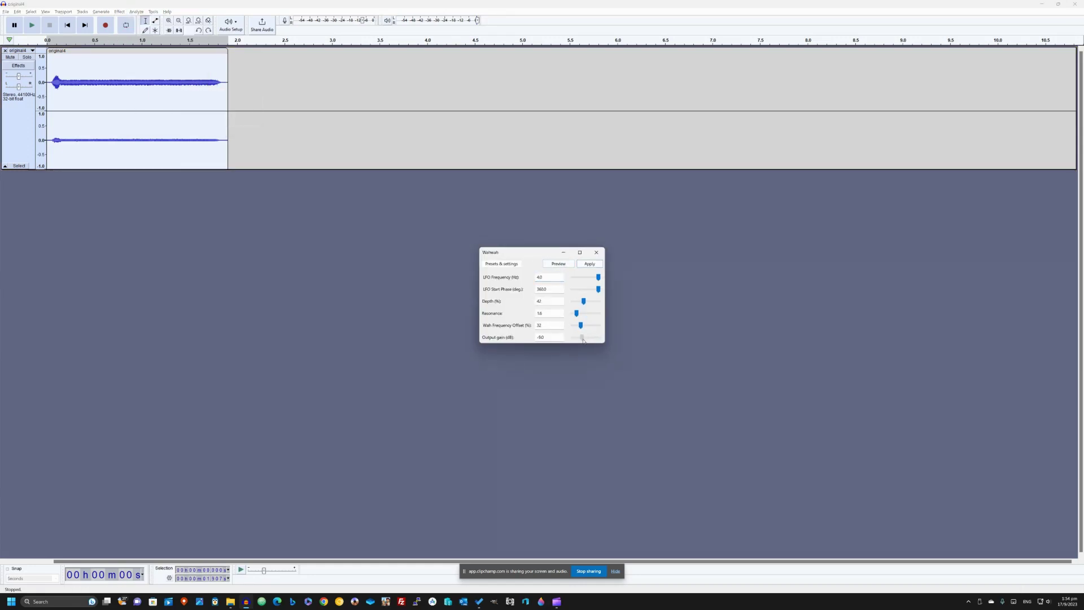
click(567, 265)
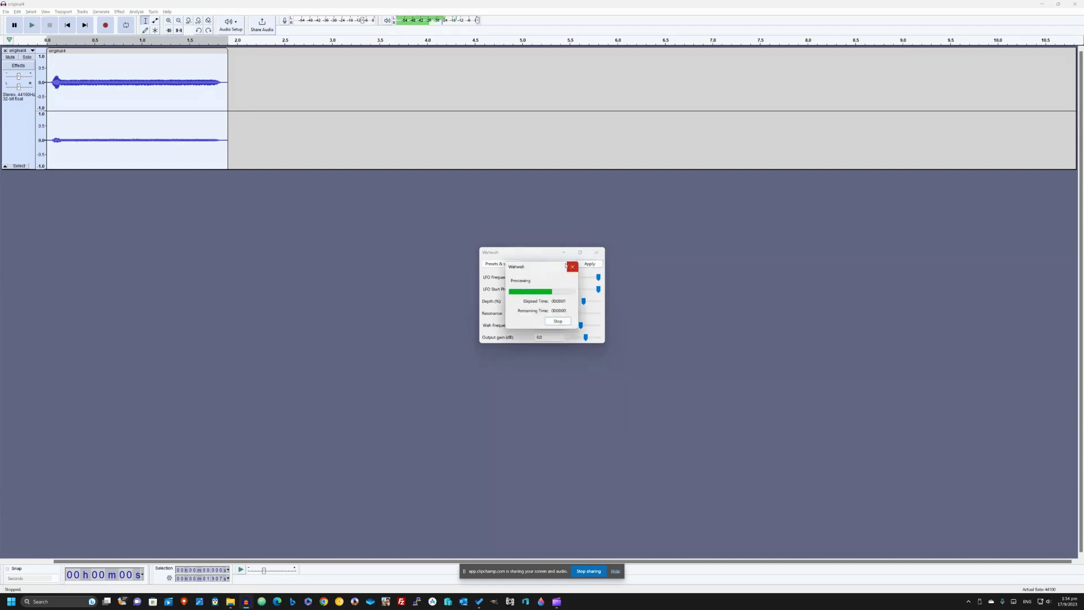
click(589, 263)
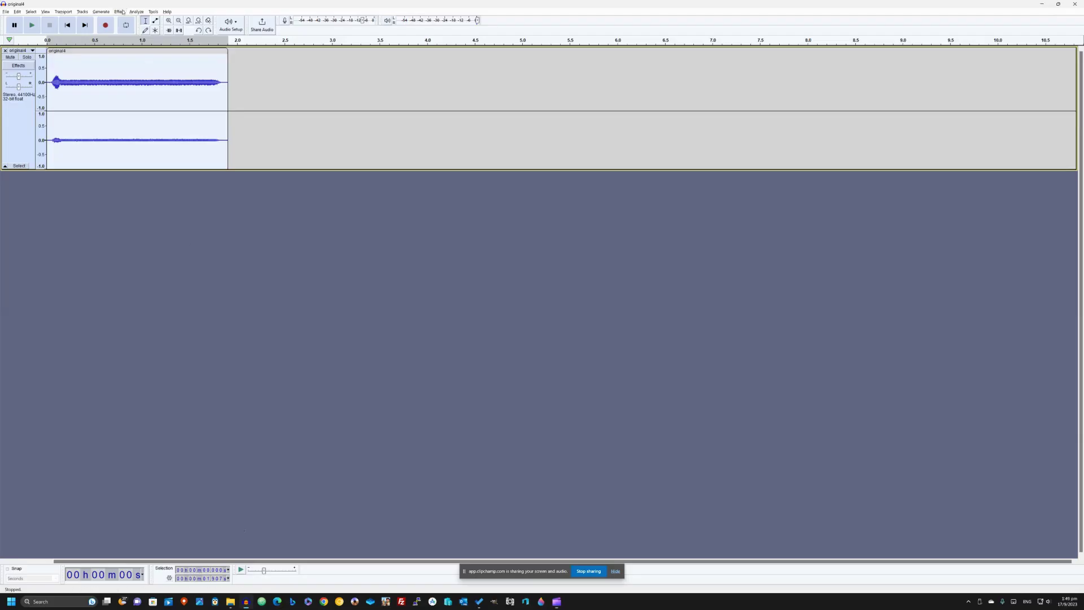
- Apply the Vocoder effect to the clip with amplitude values of 20 percent, previewing it first
click(120, 12)
mouse_move(162, 101)
click(228, 122)
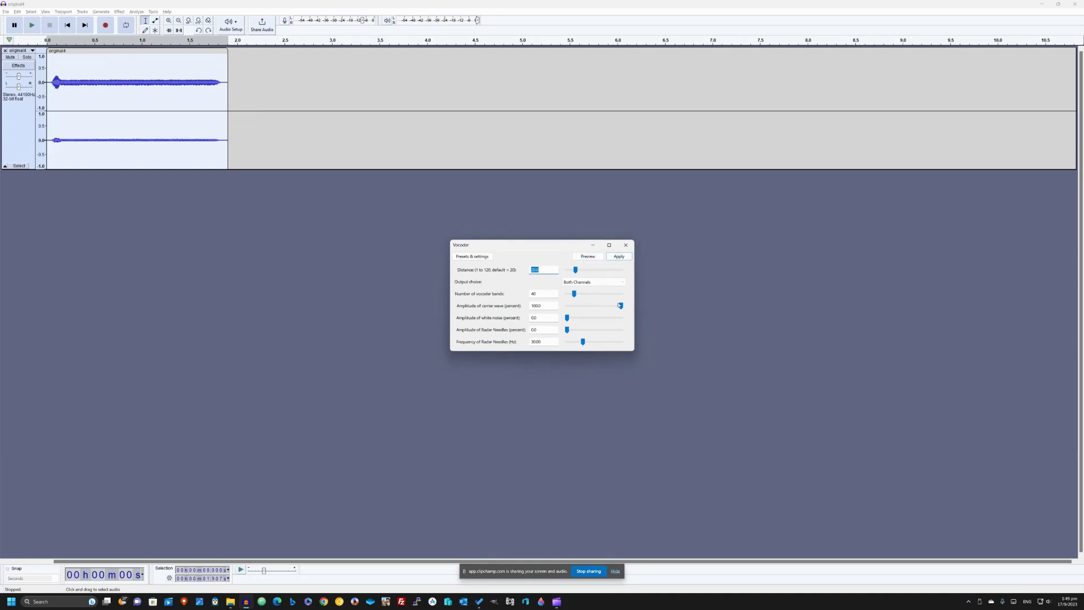
click(620, 306)
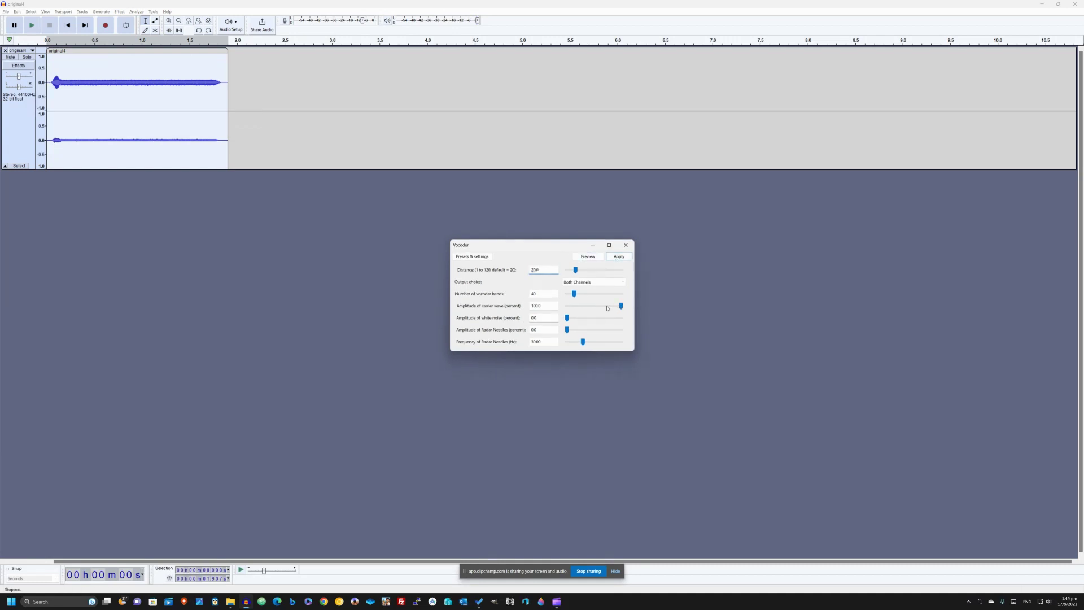
text(20)
double_click(546, 316)
text(2020)
click(588, 257)
click(617, 256)
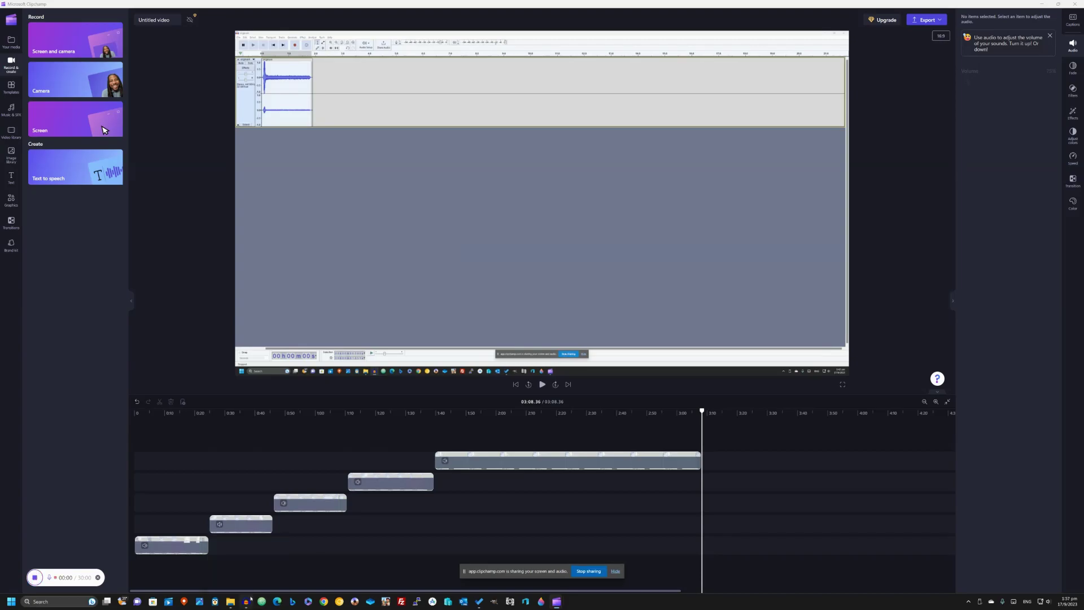
- Switch to Audacity and apply the Wahwah effect to the clip with its existing settings after previewing it
click(248, 599)
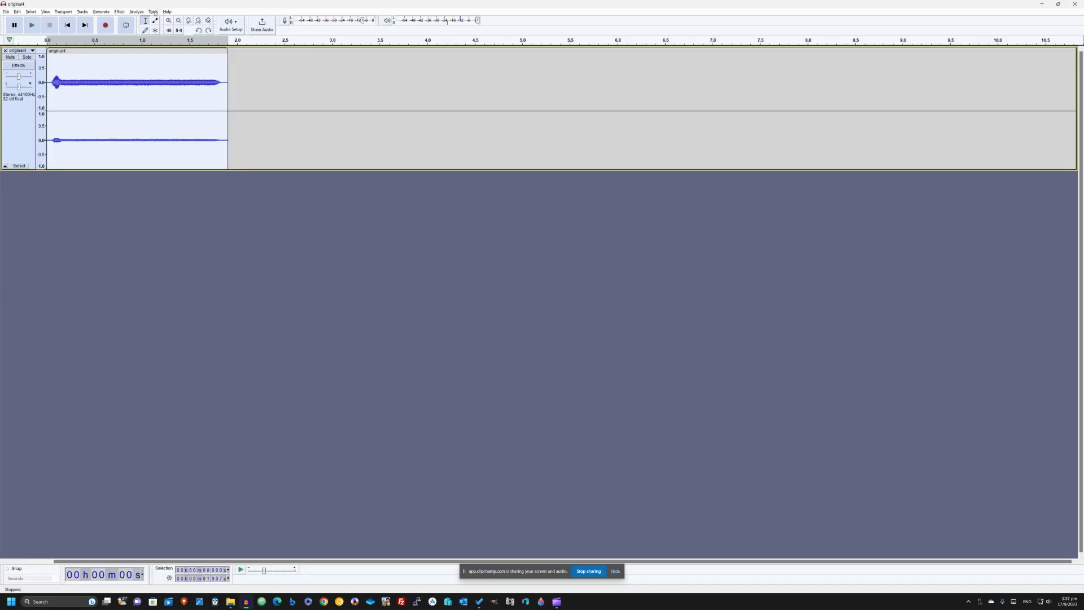
click(119, 11)
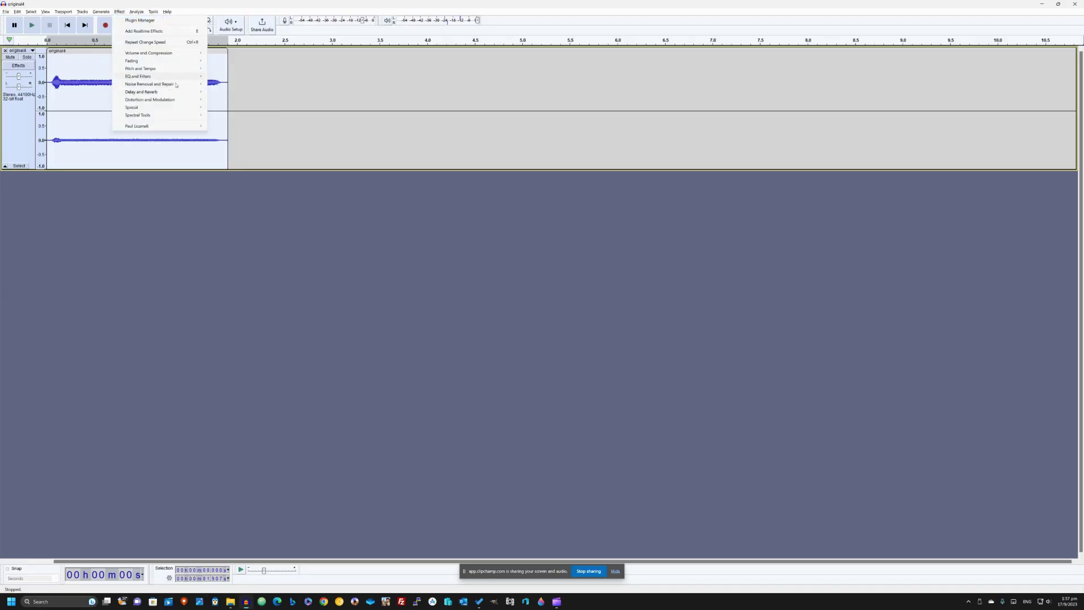
mouse_move(184, 101)
click(235, 129)
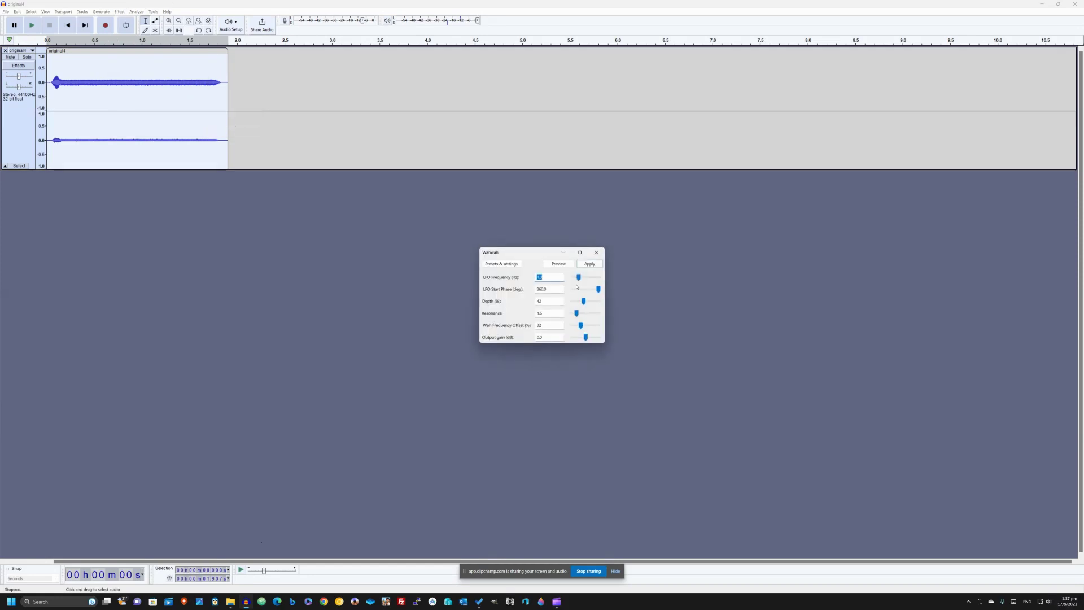
click(580, 266)
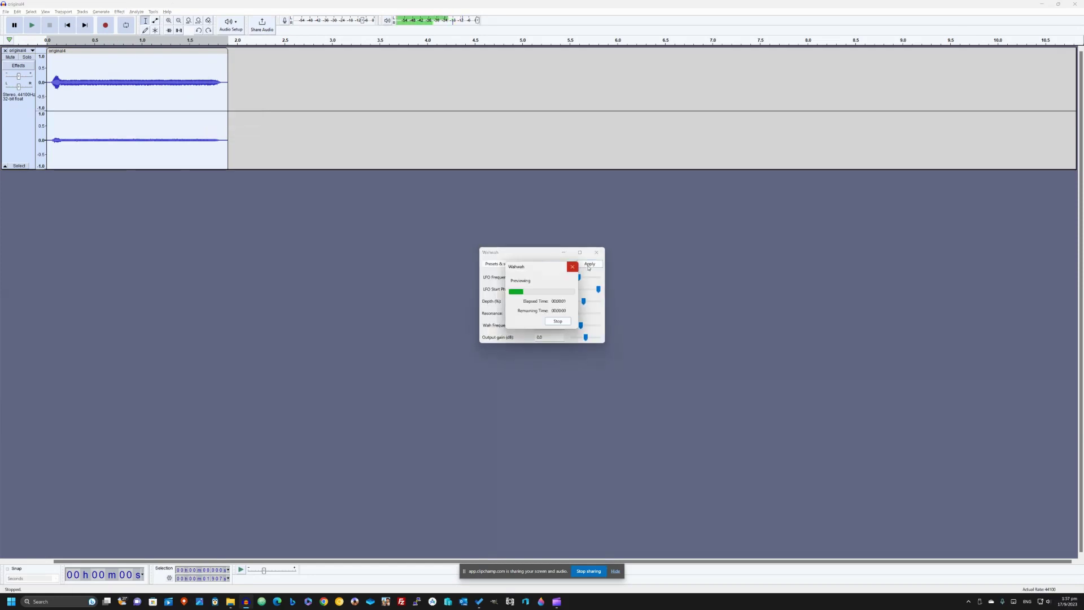
click(590, 263)
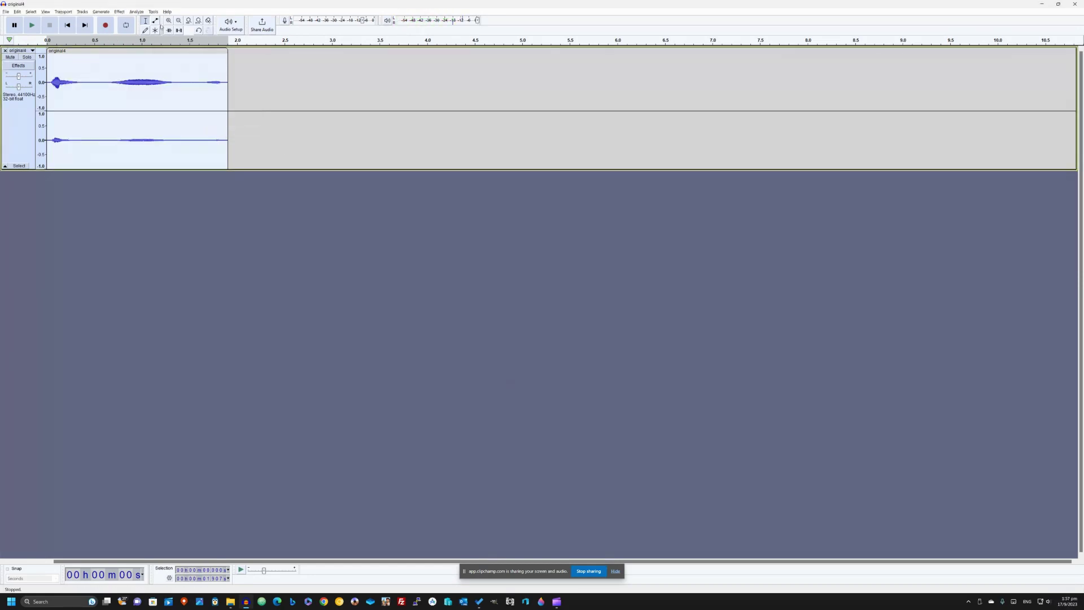
- Lower the clip's pitch by about 41 percent with Change Pitch, previewing it before applying
click(116, 12)
mouse_move(188, 70)
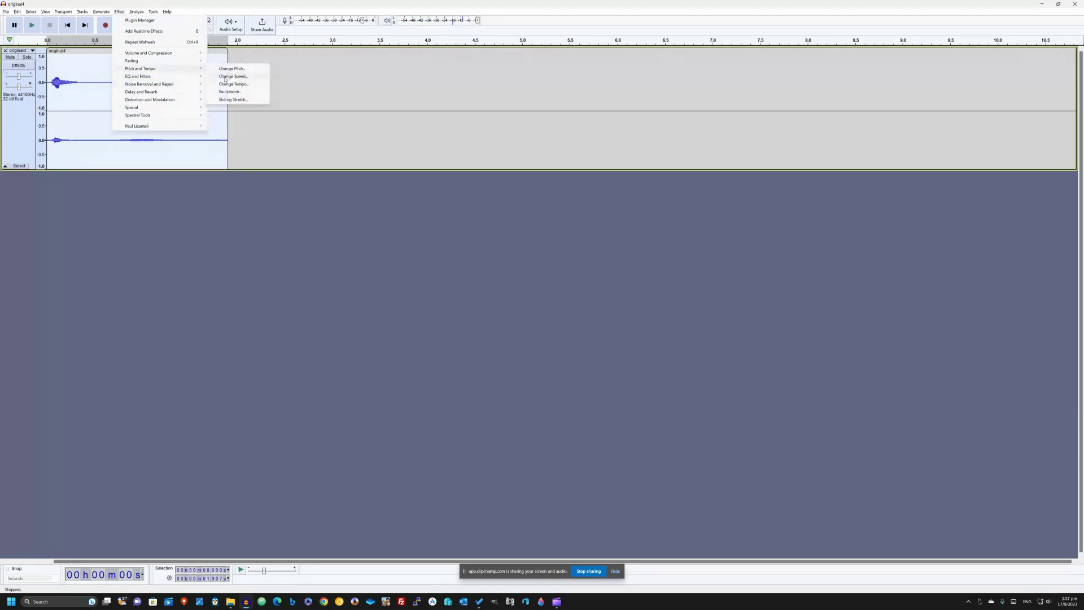
click(231, 68)
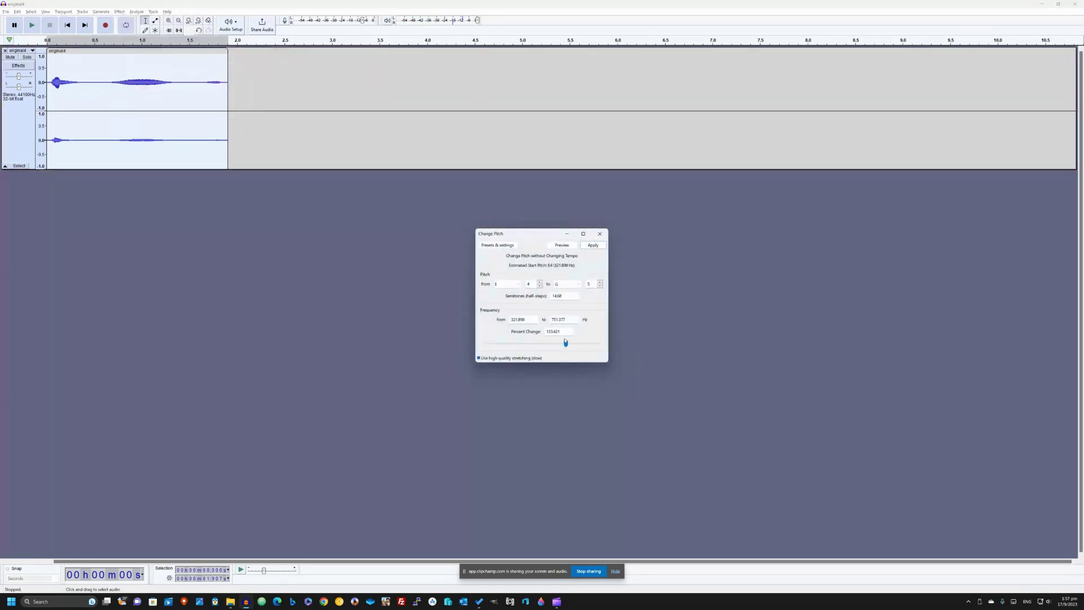
drag(565, 342, 528, 343)
click(568, 247)
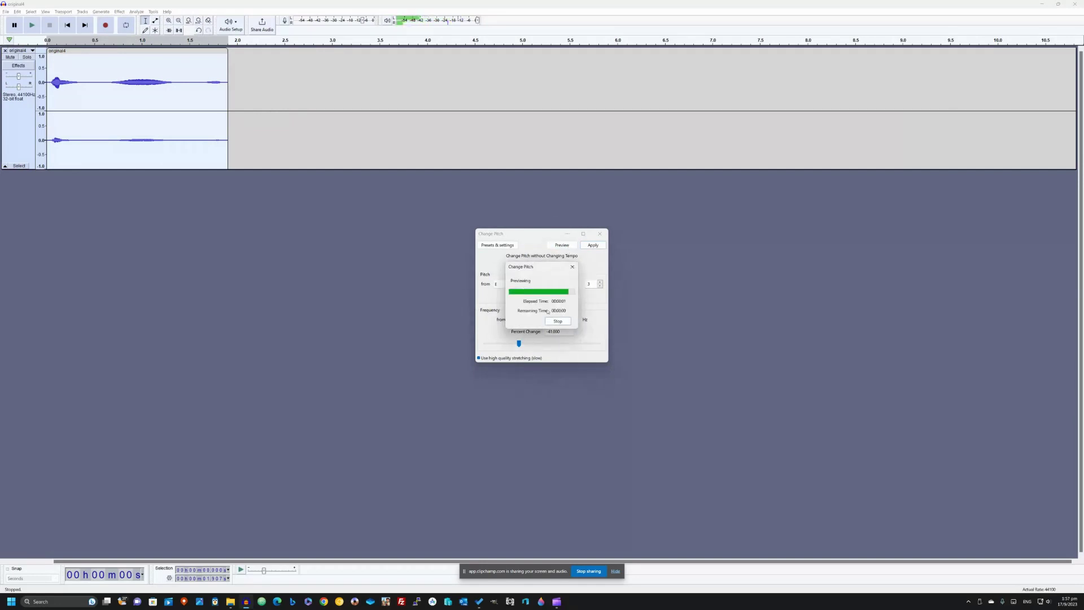
click(591, 245)
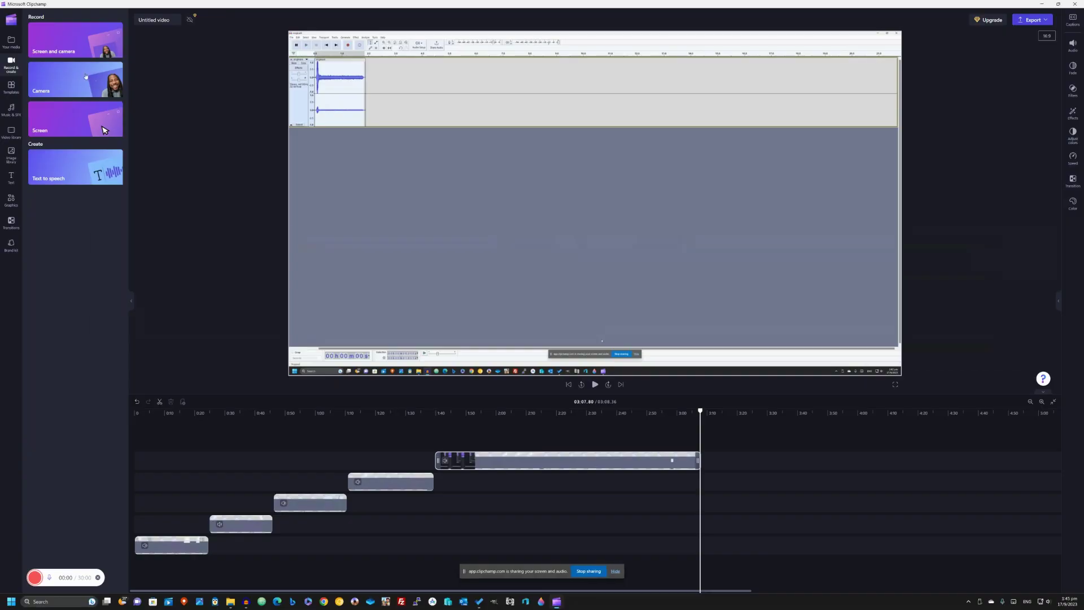
- Switch to Audacity and preview the Low-Pass Filter effect on the clip with its existing settings
click(246, 601)
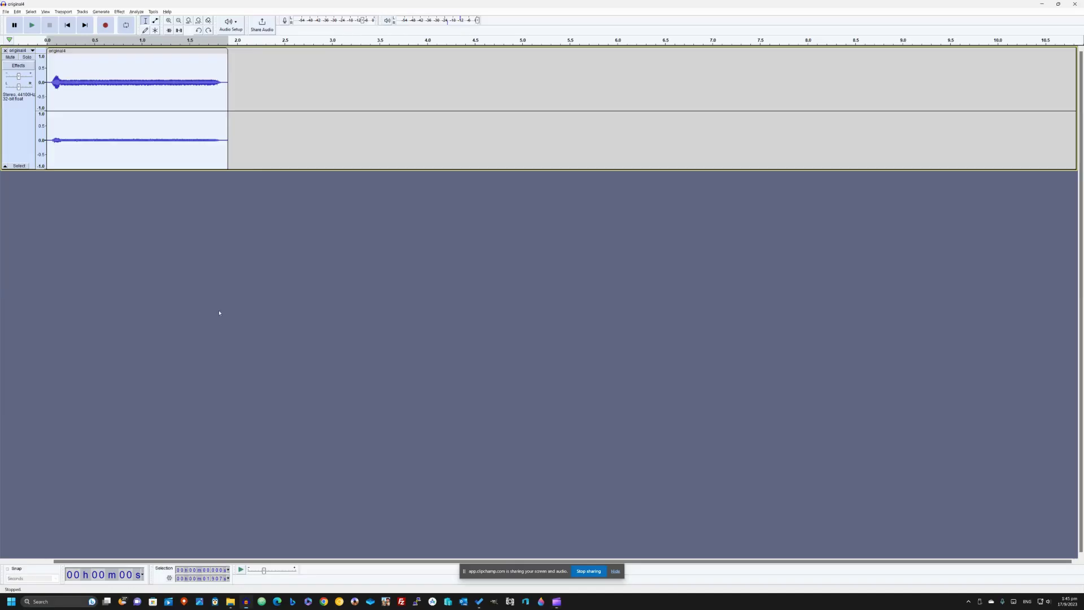
click(120, 12)
mouse_move(175, 78)
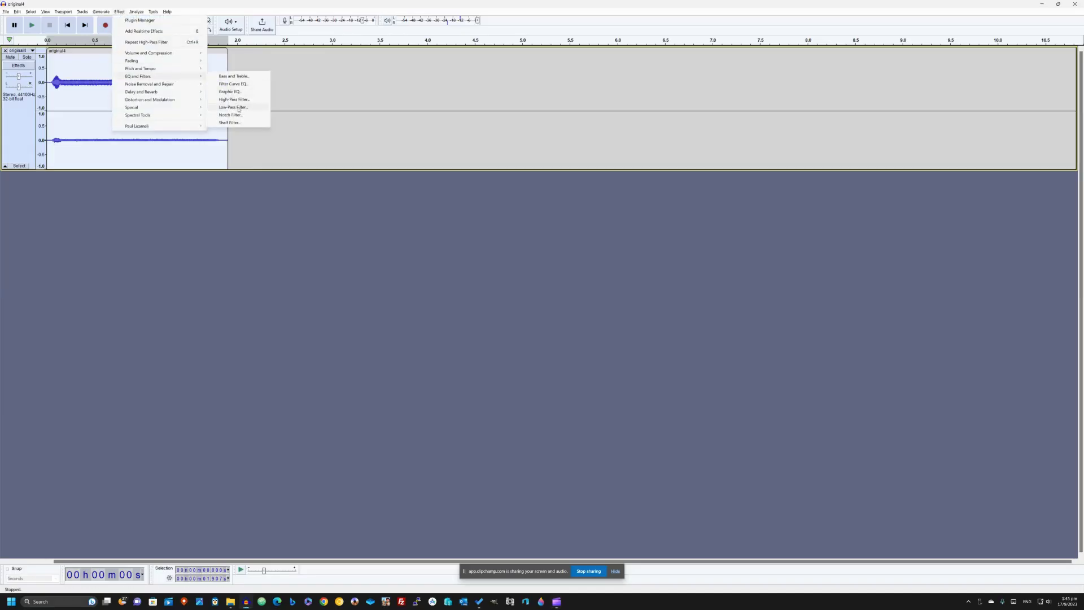
click(238, 108)
click(560, 286)
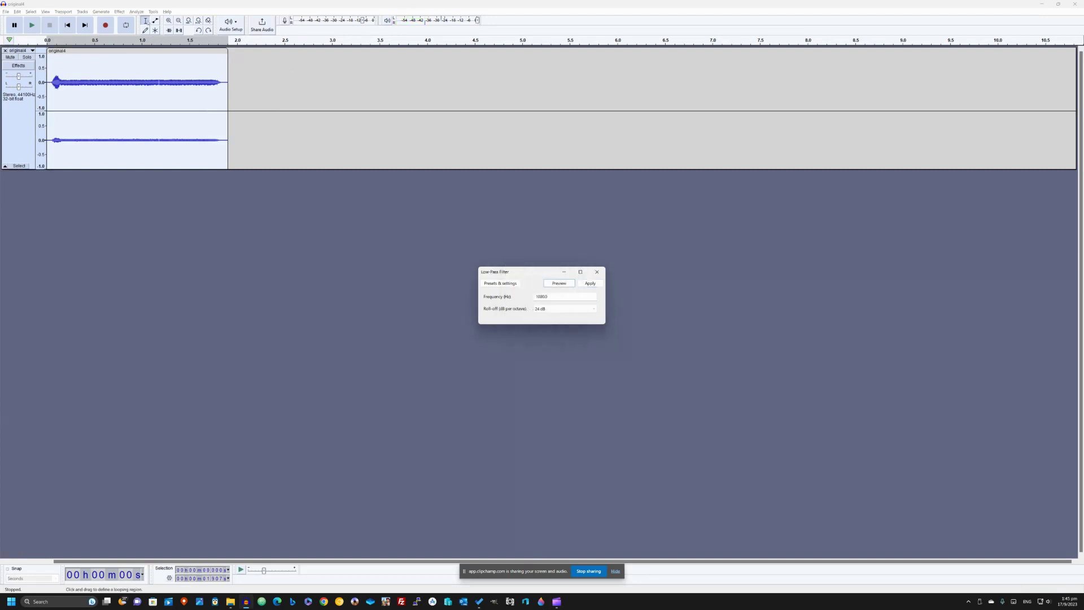
click(590, 283)
- Preview the Notch Filter effect on the clip with its existing settings and apply it
click(119, 11)
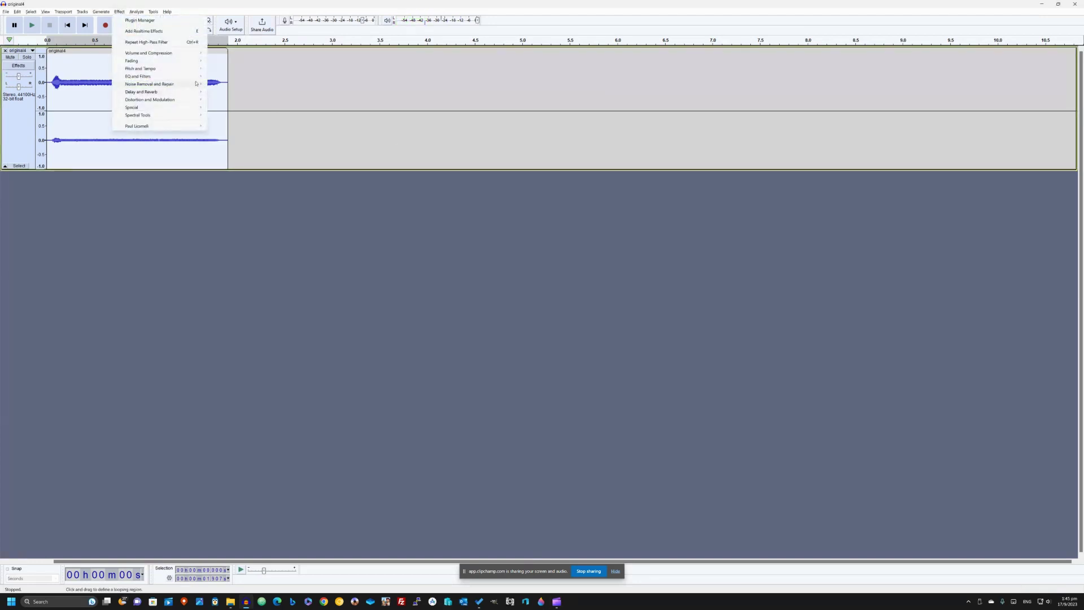
mouse_move(198, 76)
click(230, 115)
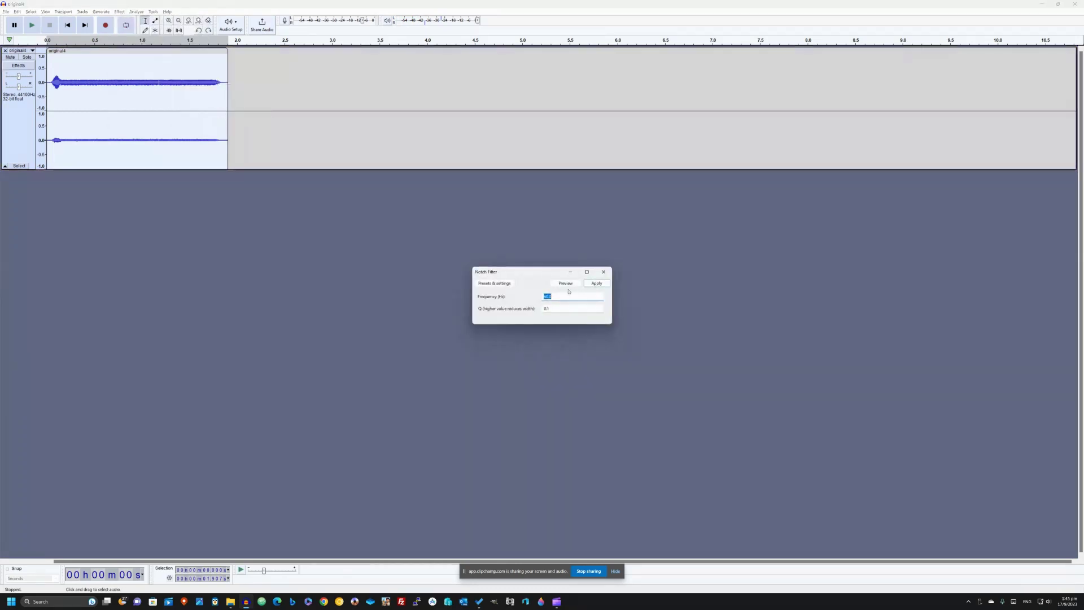
click(566, 282)
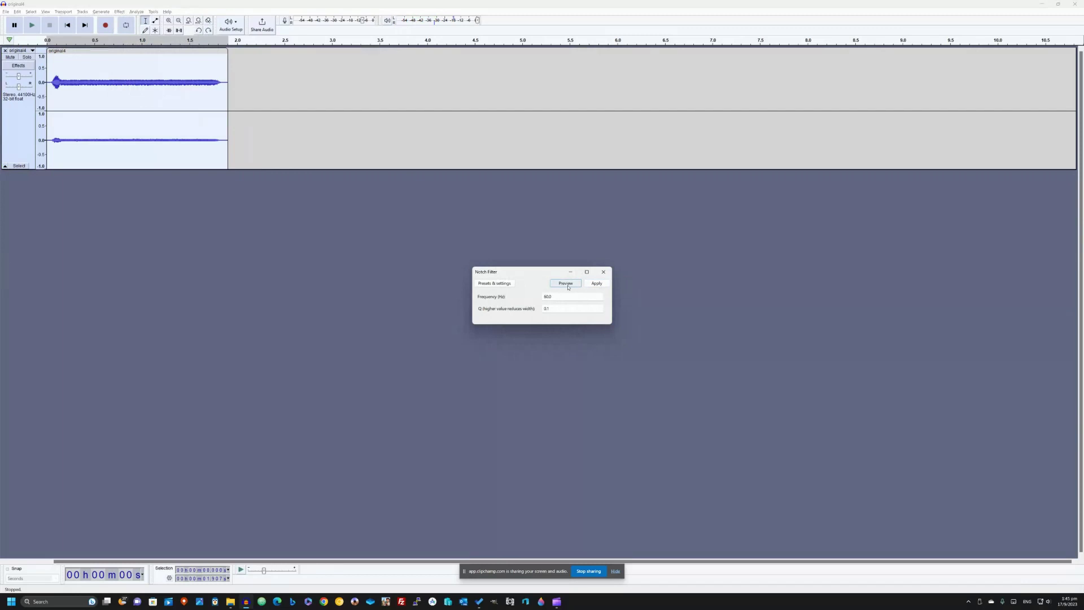
click(567, 283)
click(596, 283)
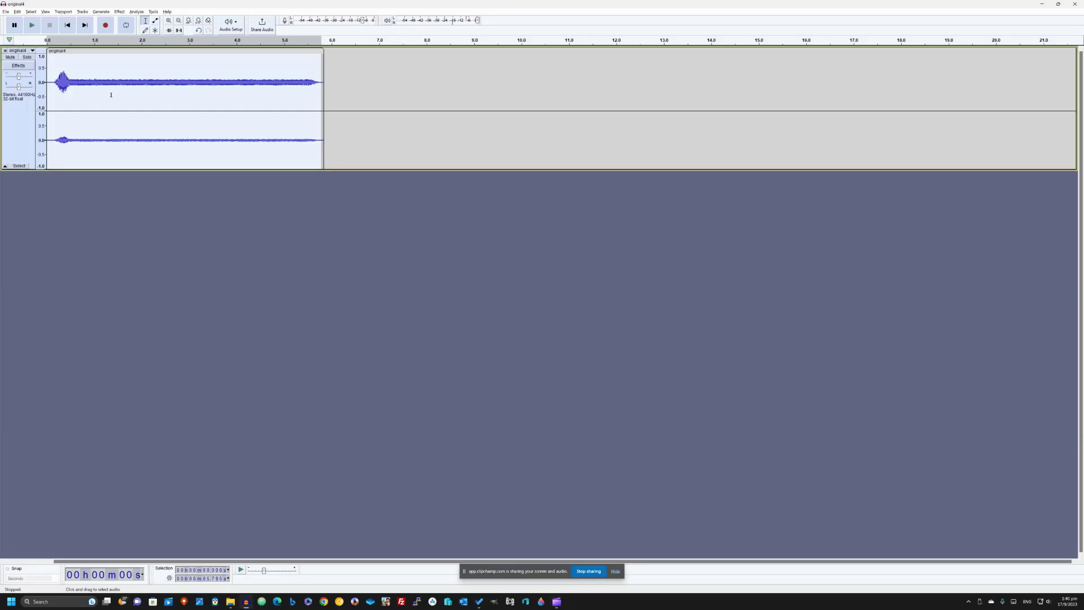
- Undo the last speed change and preview Change Speed on the clip with an increase of about 46 percent
key(ctrl+z)
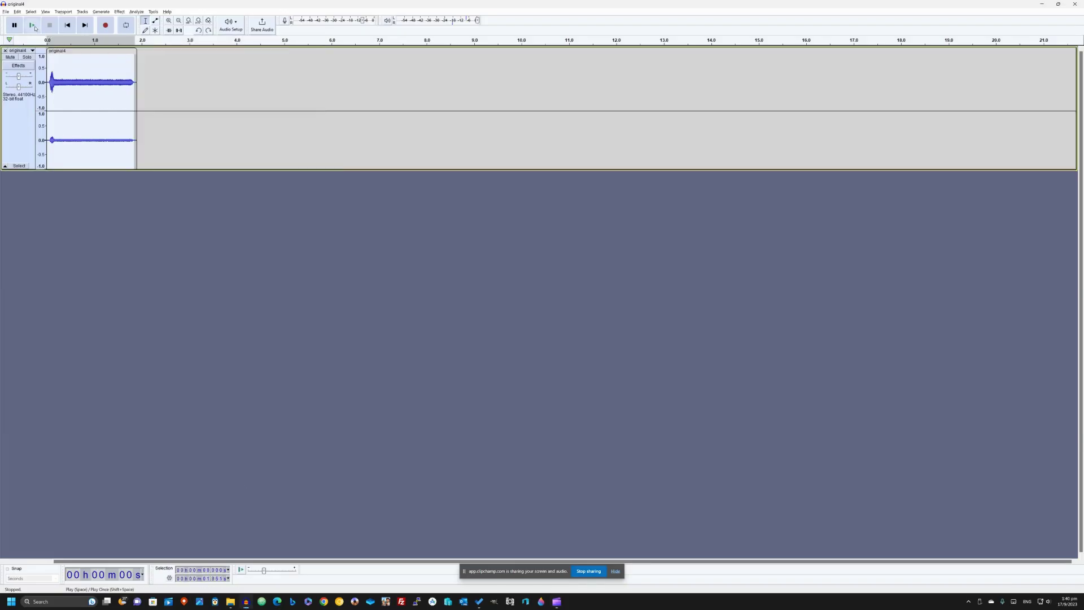
click(119, 12)
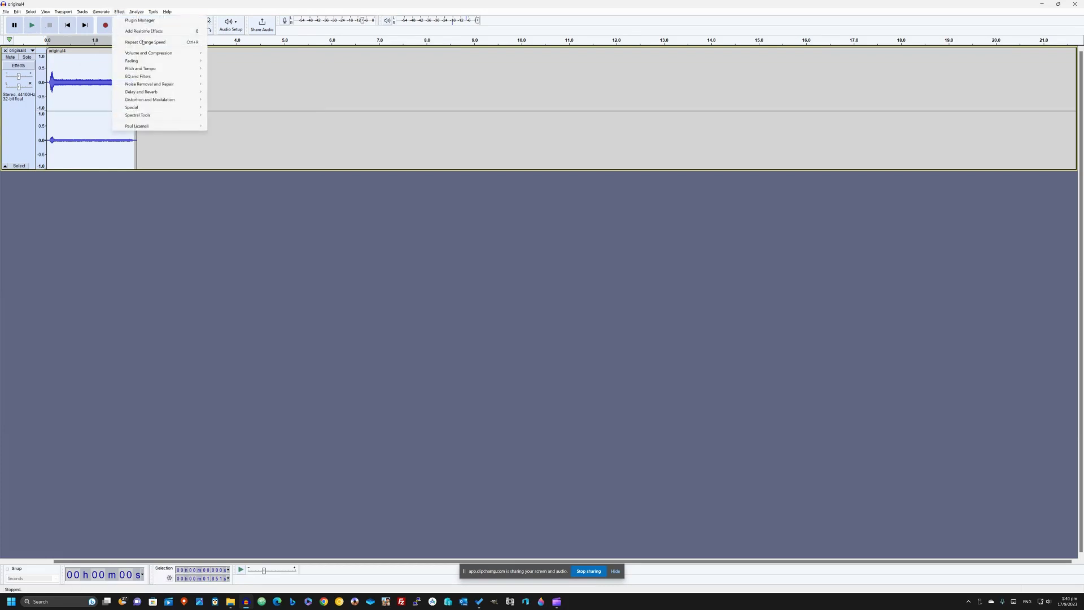
mouse_move(161, 71)
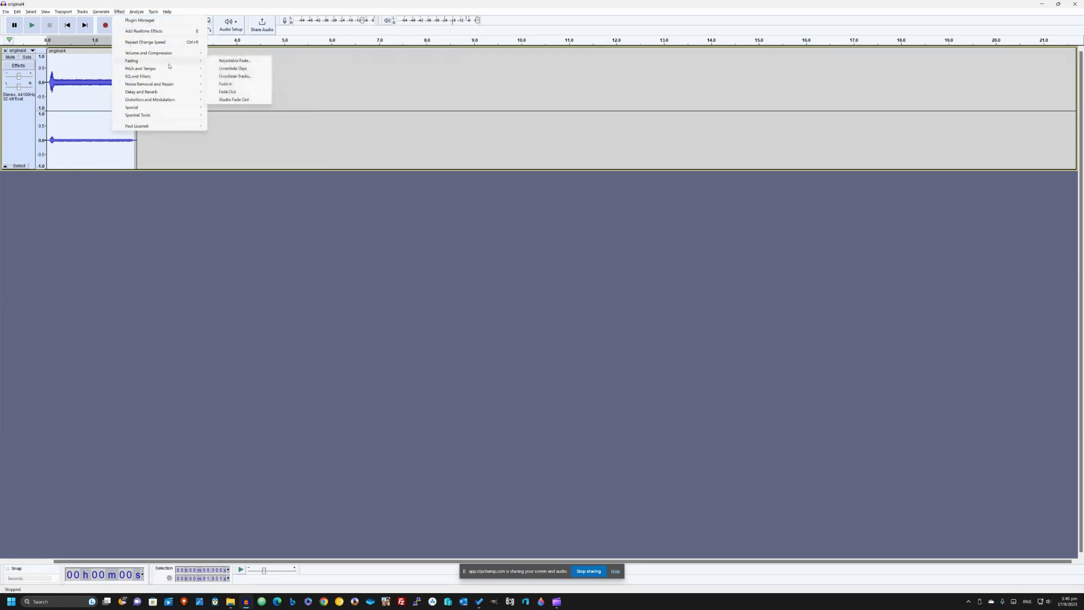
click(232, 76)
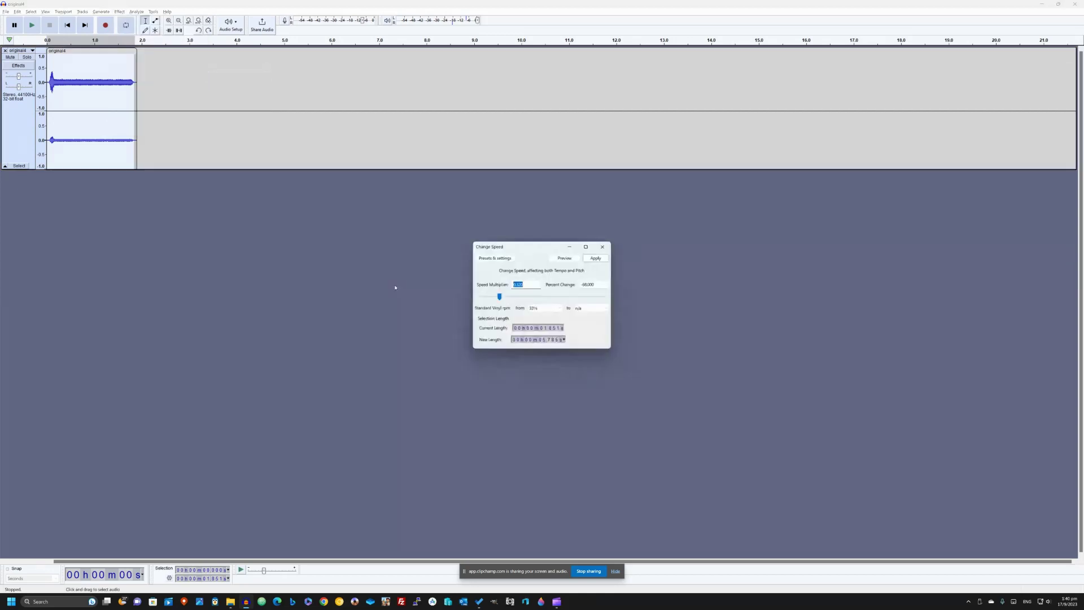
drag(498, 297, 555, 299)
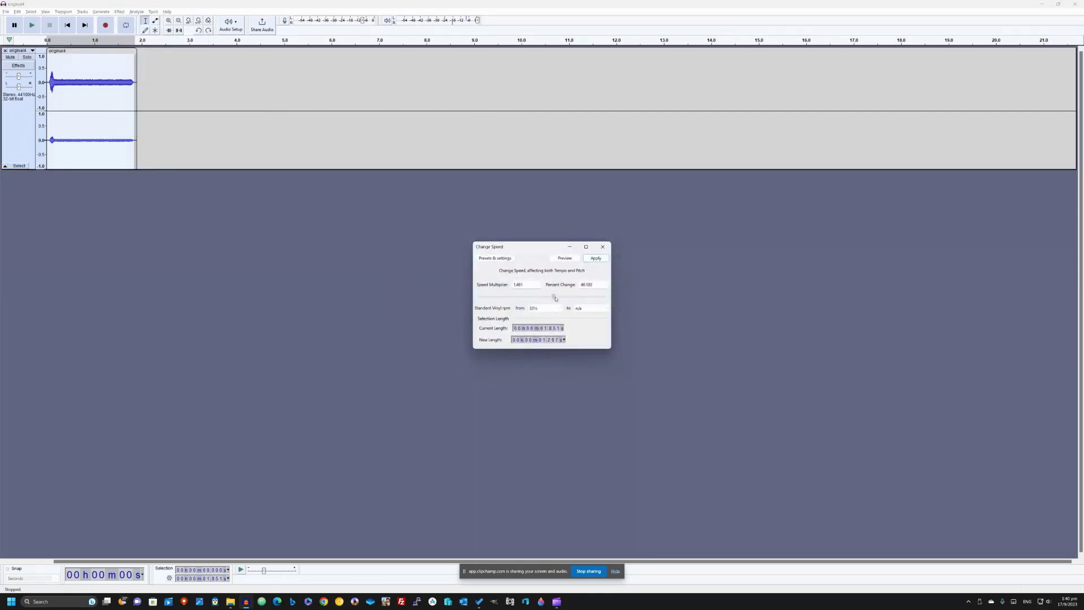
click(560, 259)
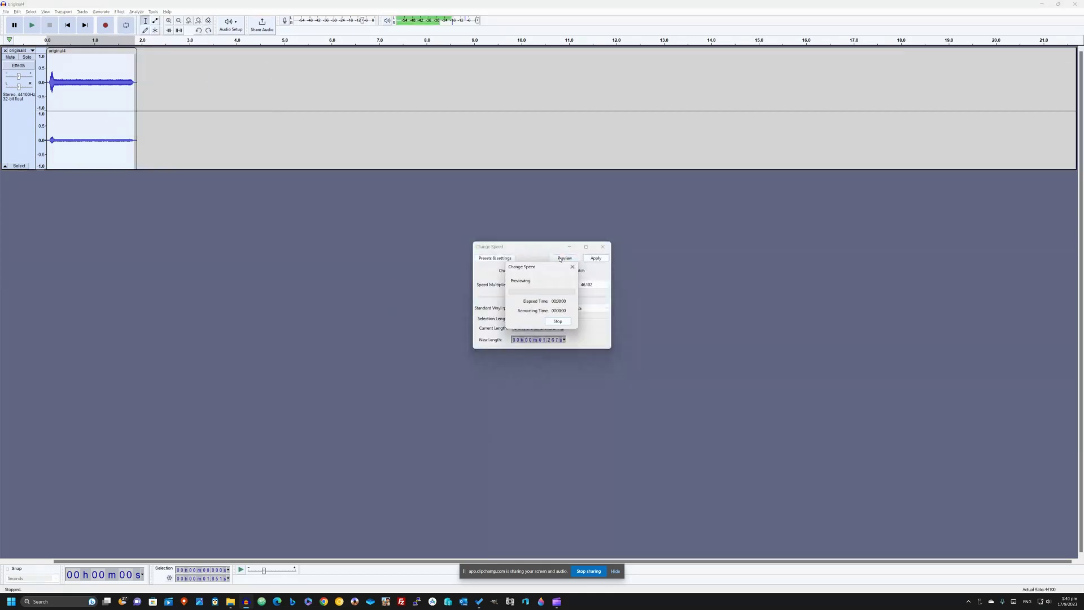
- Increase the clip's speed by about 256 percent with Change Speed, previewing smaller increases before applying it
drag(555, 297, 575, 299)
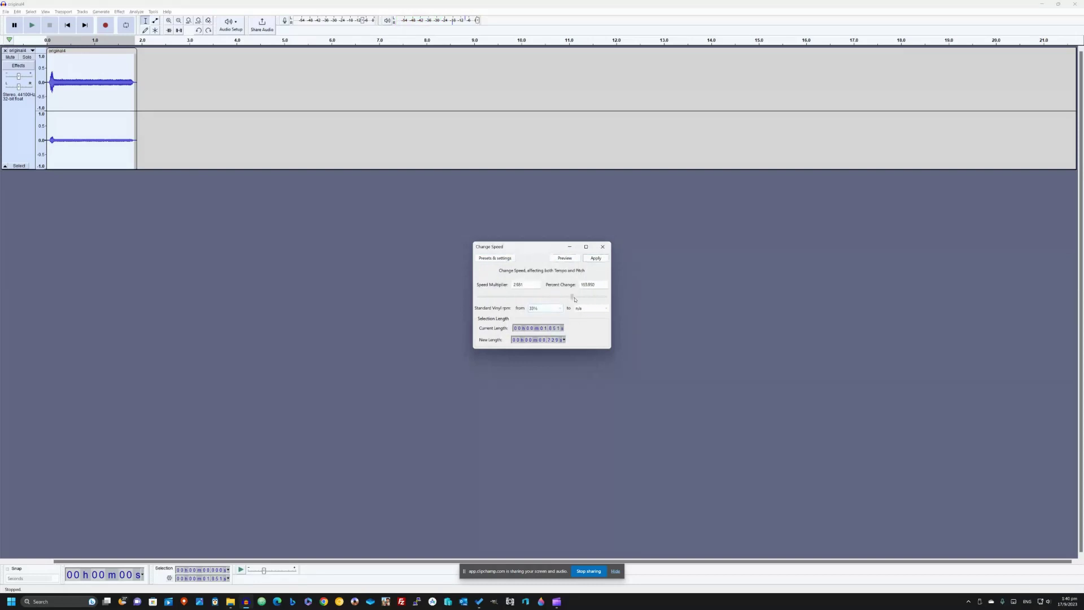
click(567, 259)
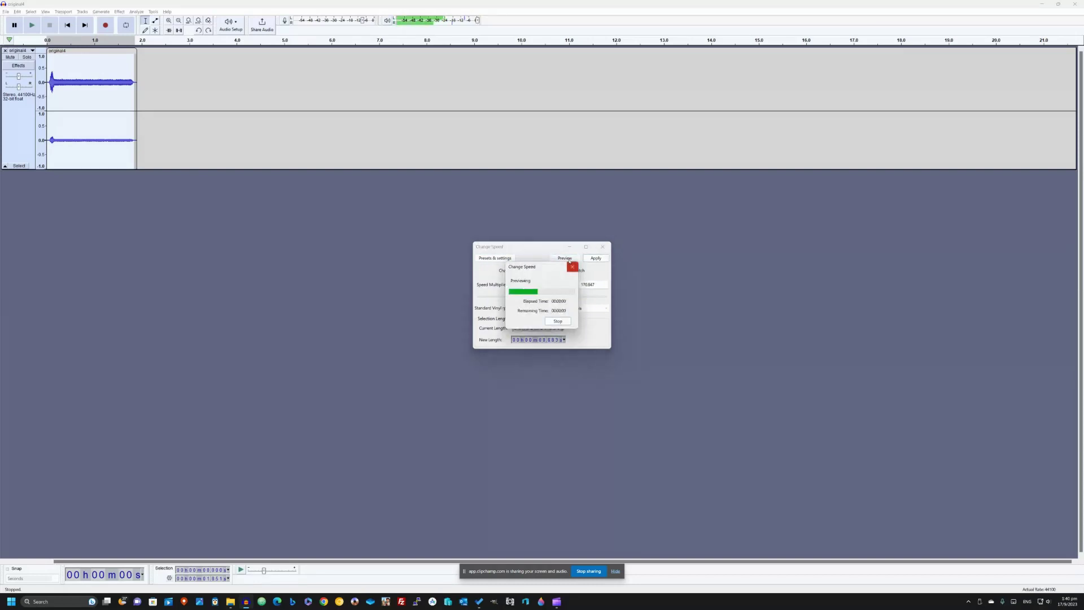
click(565, 259)
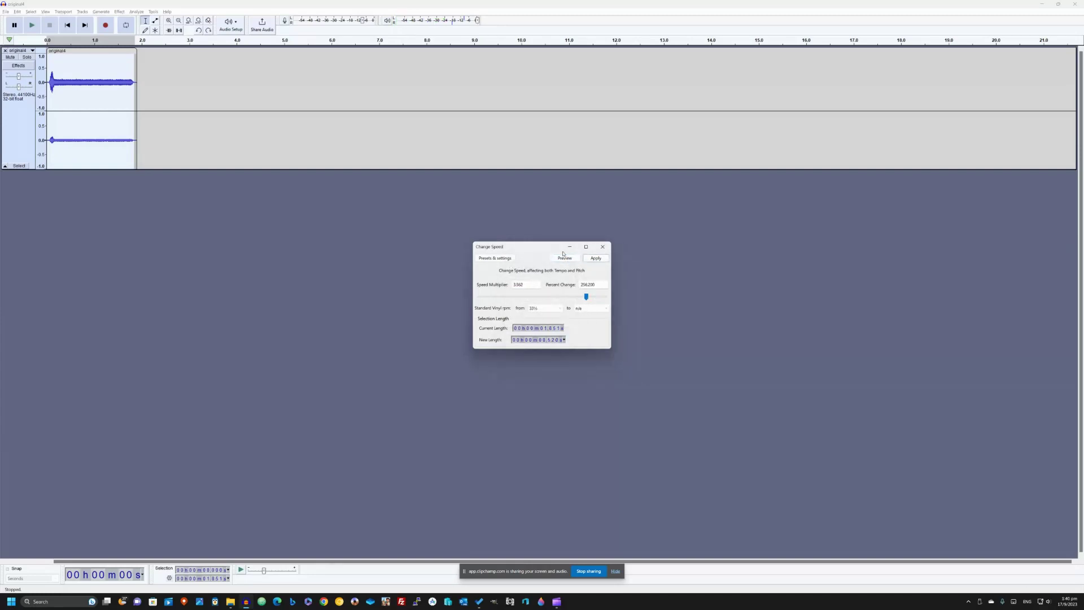
click(564, 259)
click(564, 259)
click(594, 260)
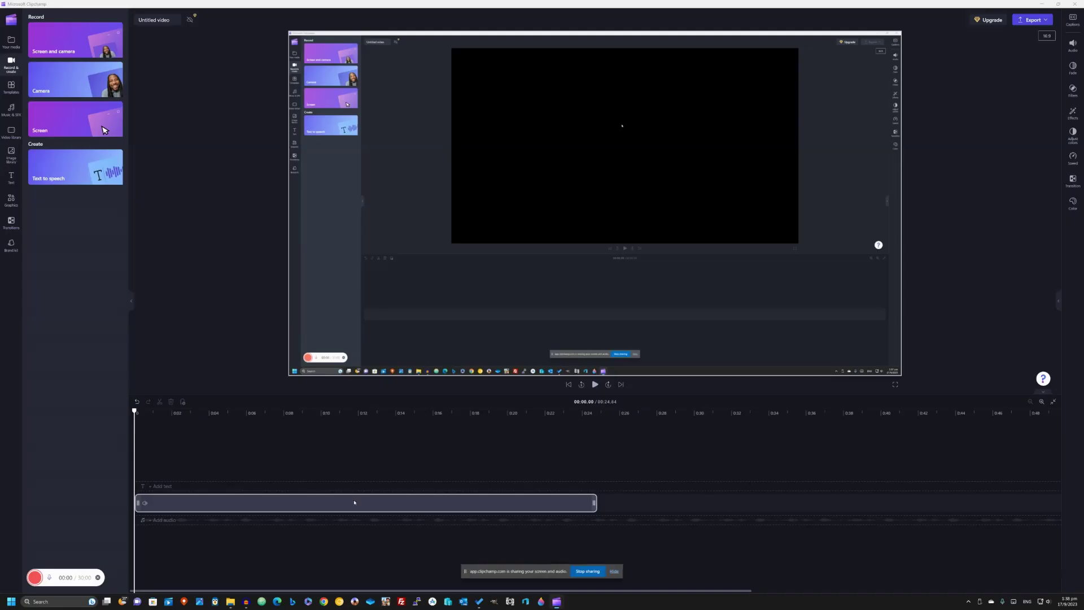
- Switch to Audacity and preview Change Pitch on the clip with an increase of about 18 percent
click(245, 602)
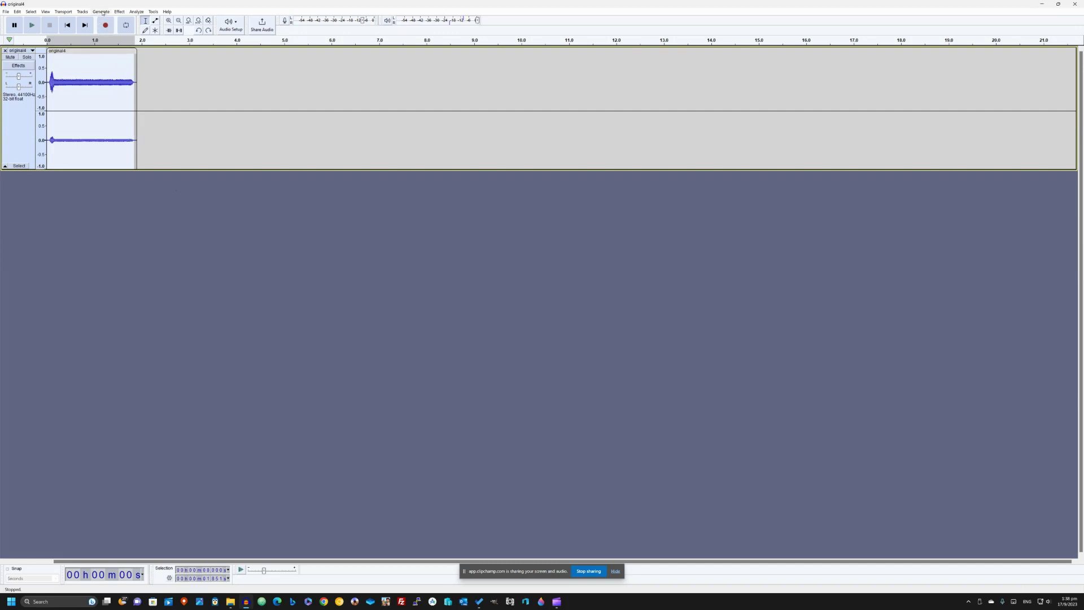
click(120, 12)
mouse_move(142, 69)
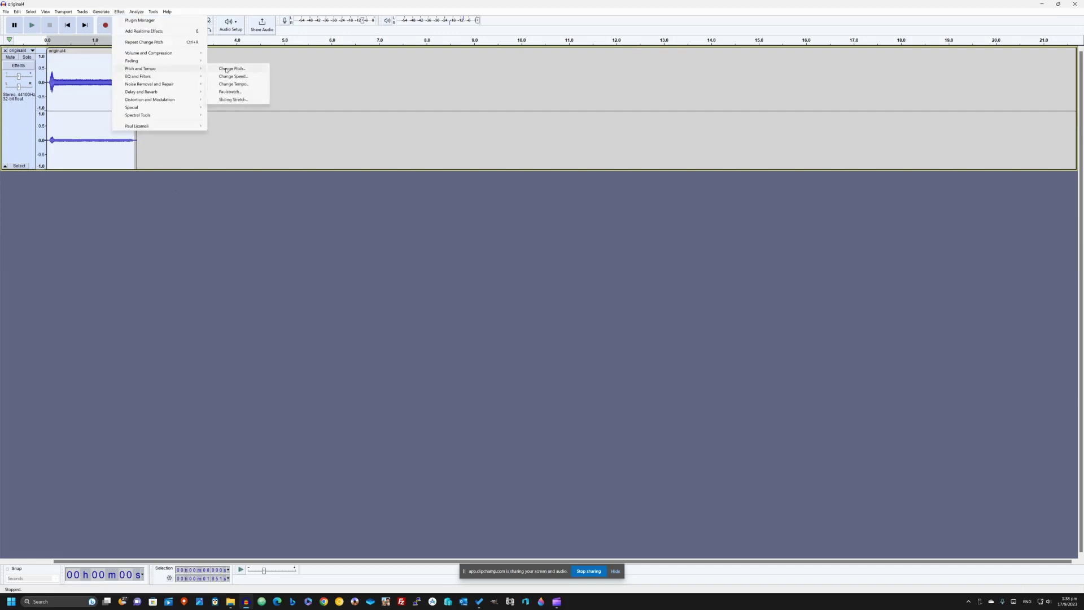
click(225, 69)
drag(493, 345, 546, 344)
click(566, 245)
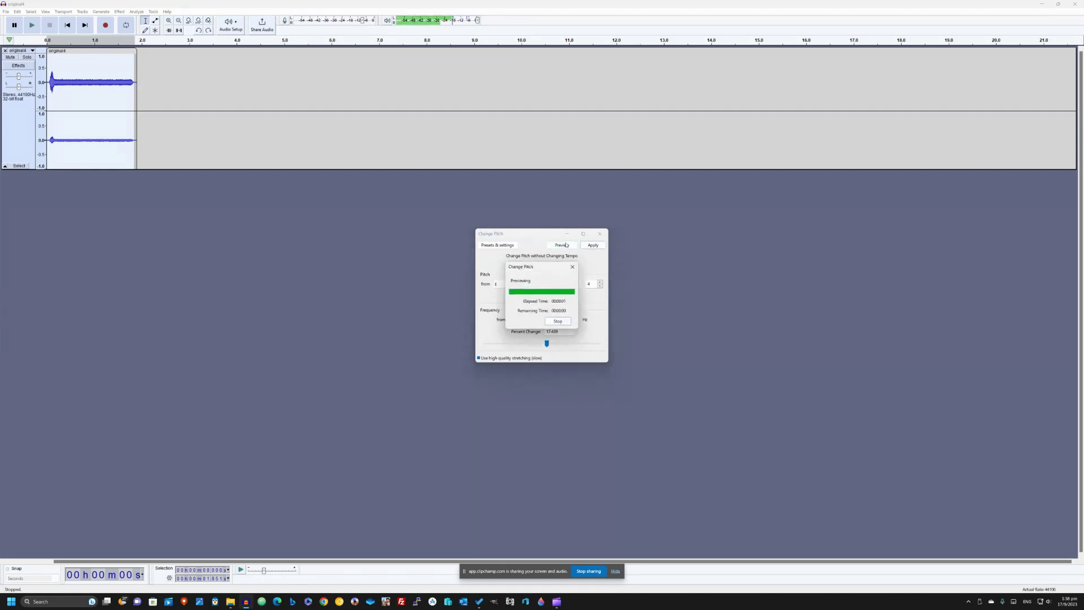
- Raise the clip's pitch by about 134 percent, previewing the change before applying it
drag(547, 344, 565, 345)
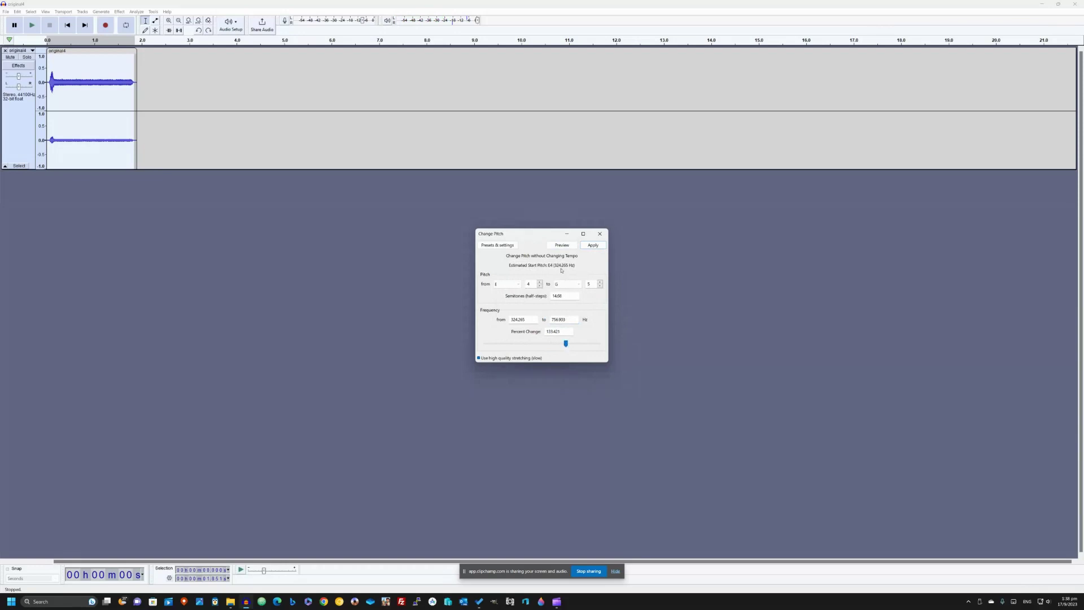
click(562, 245)
click(595, 247)
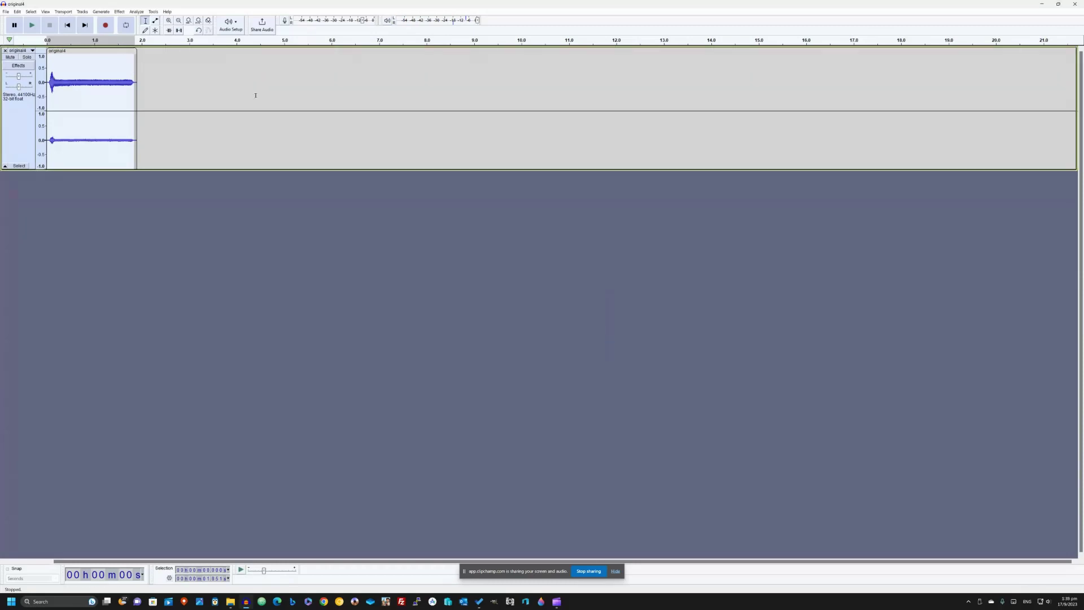
- Switch back to Audacity and play the clip to review how it sounds
click(18, 12)
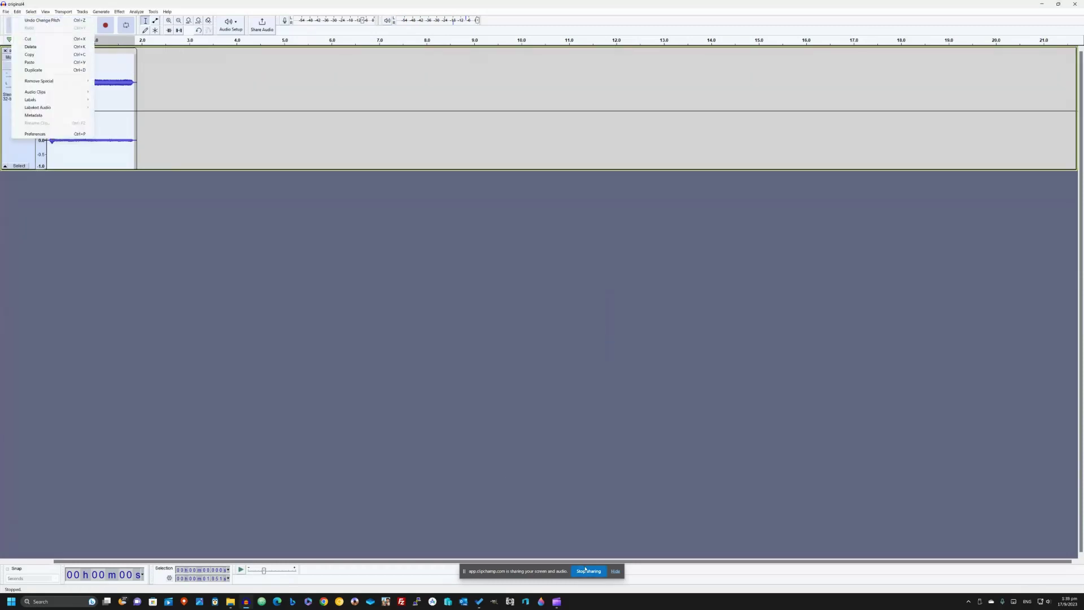
click(557, 602)
click(246, 601)
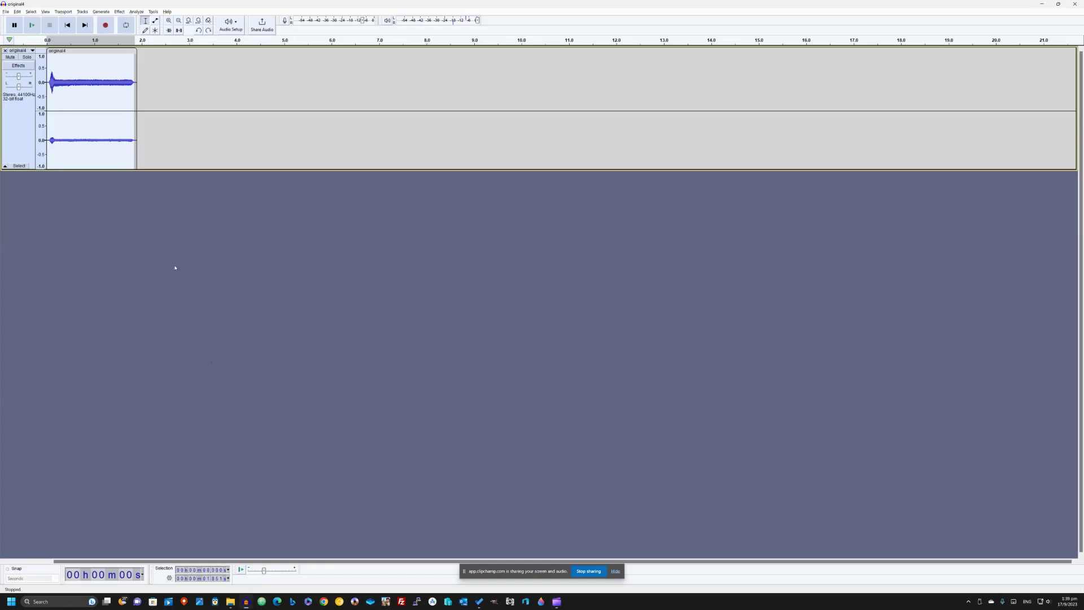
click(32, 24)
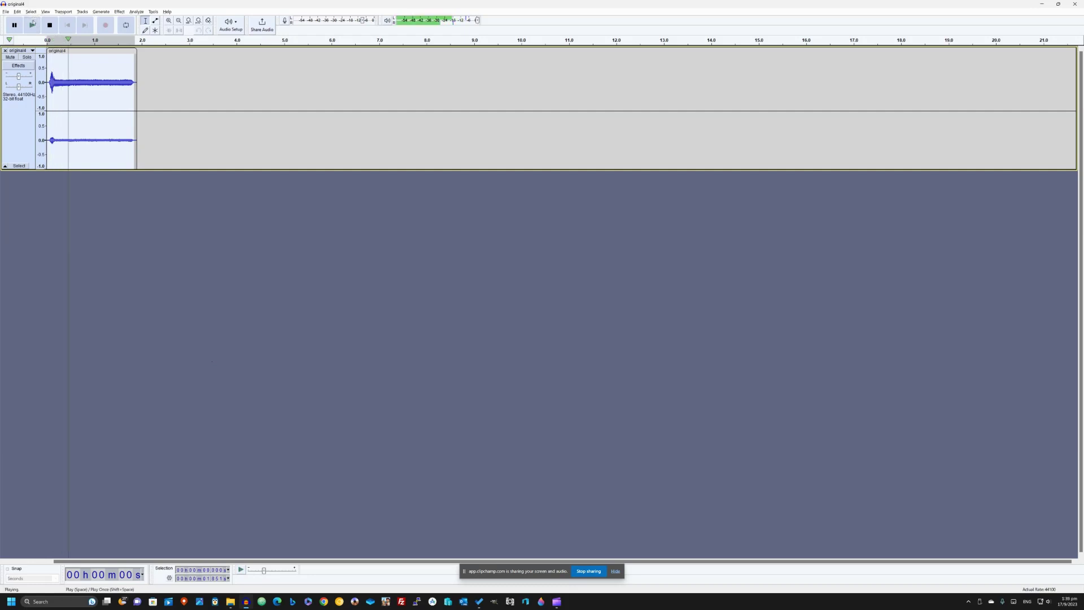
click(119, 11)
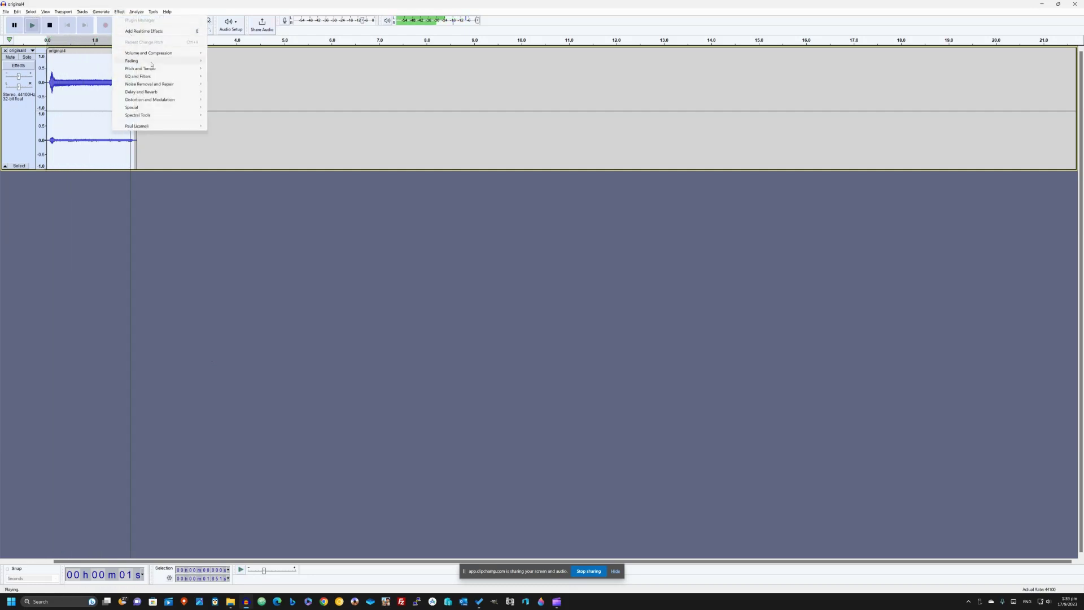
click(73, 201)
key(ctrl+a)
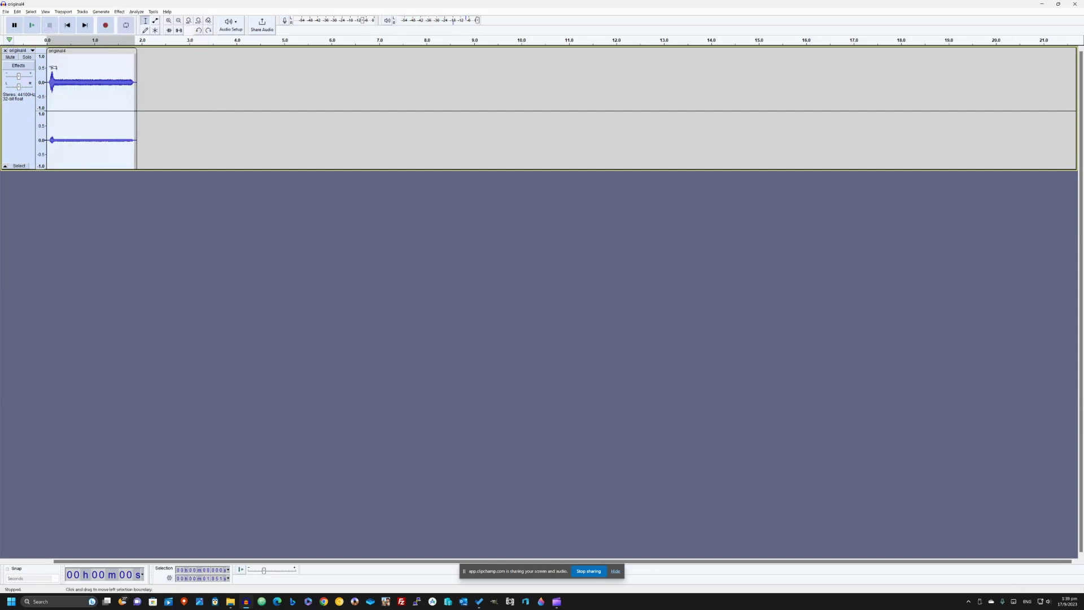
click(32, 24)
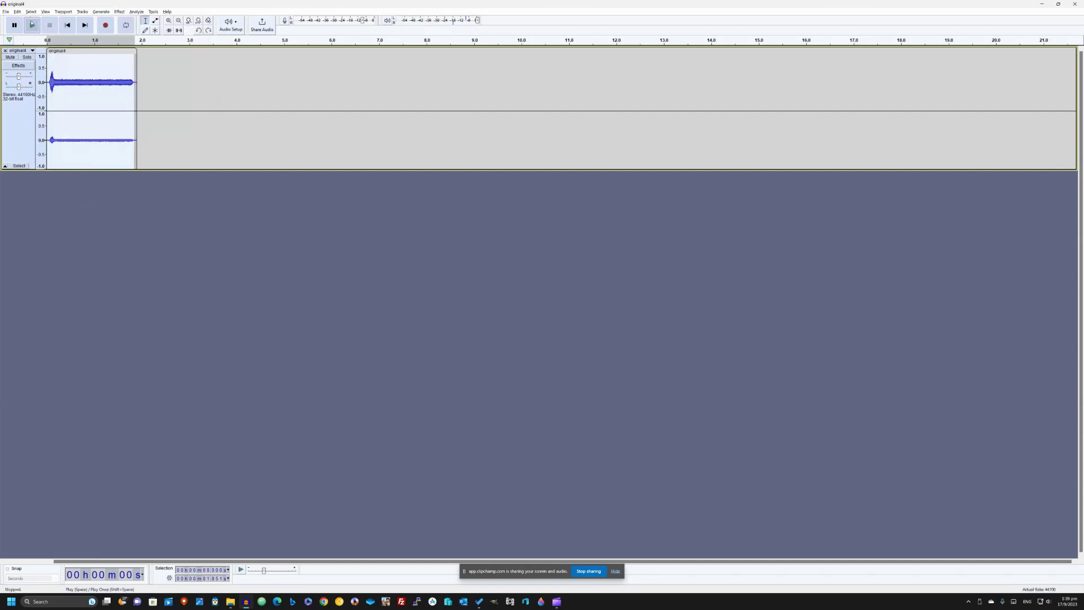
- Preview Change Speed on the clip with its existing -68 percent setting and apply it
click(119, 11)
mouse_move(162, 69)
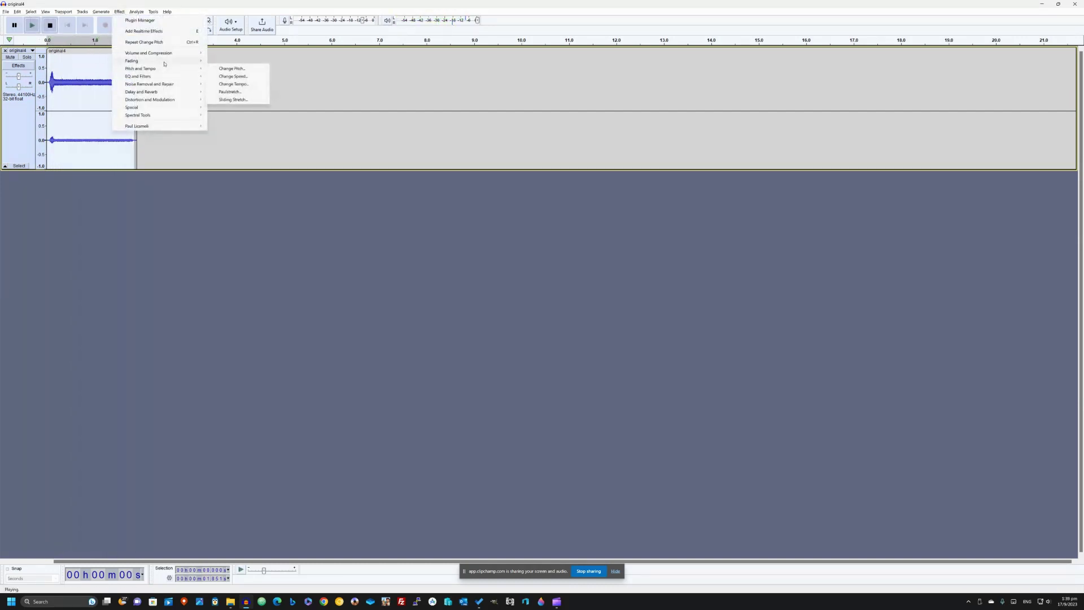
click(234, 77)
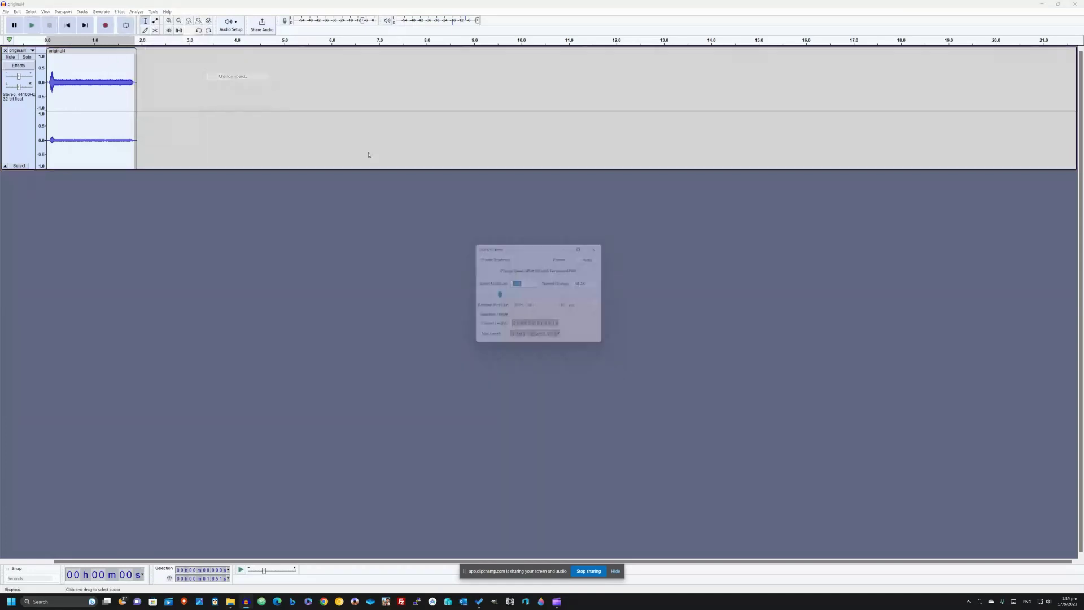
click(569, 261)
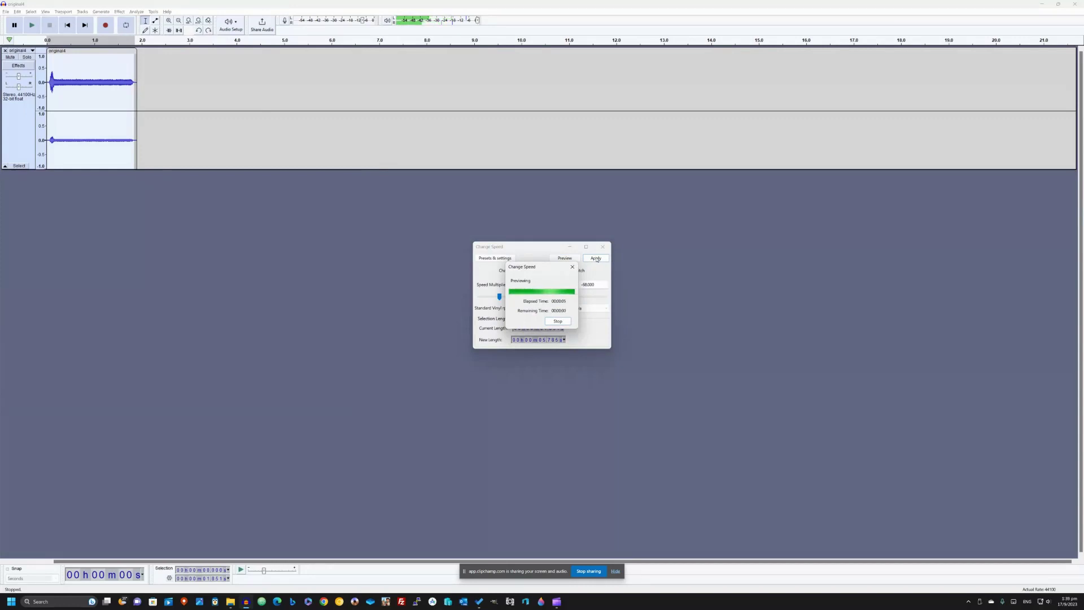
click(596, 259)
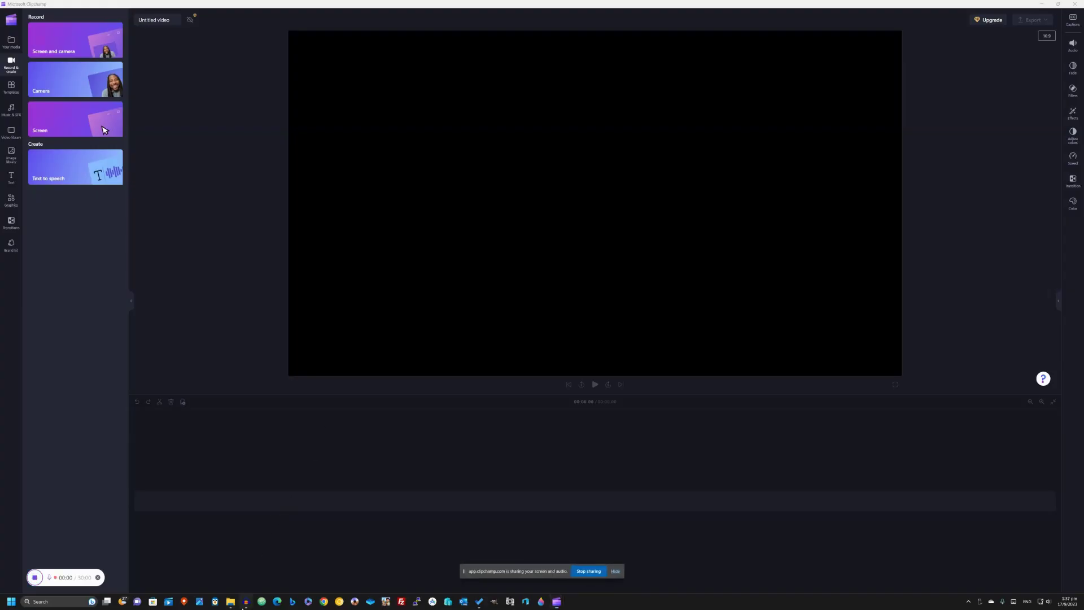
- Switch to Audacity and try to open Change Speed for the clip
click(244, 603)
click(119, 12)
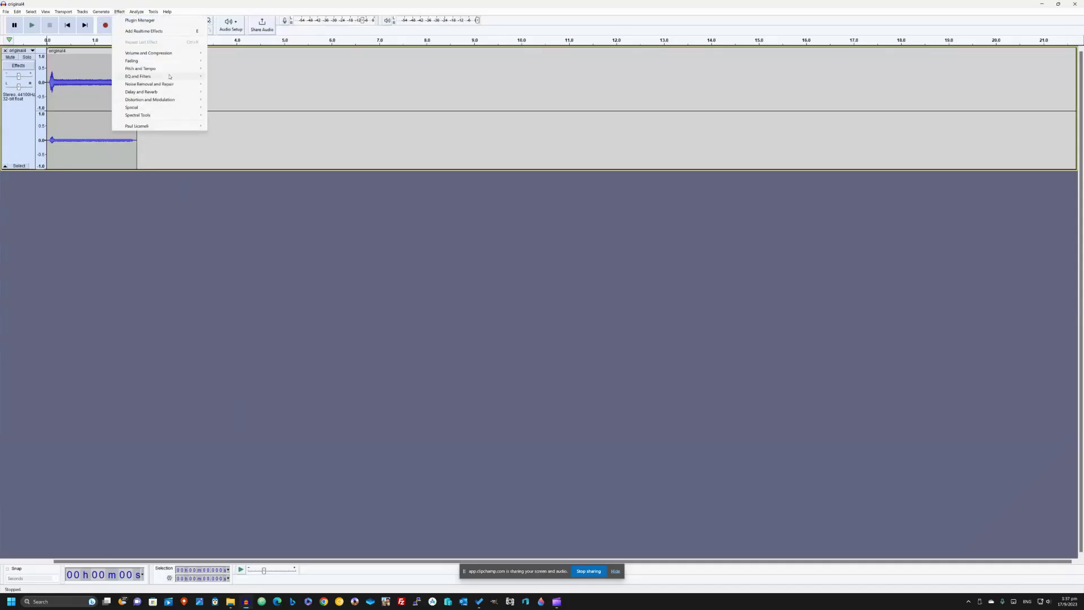
mouse_move(169, 69)
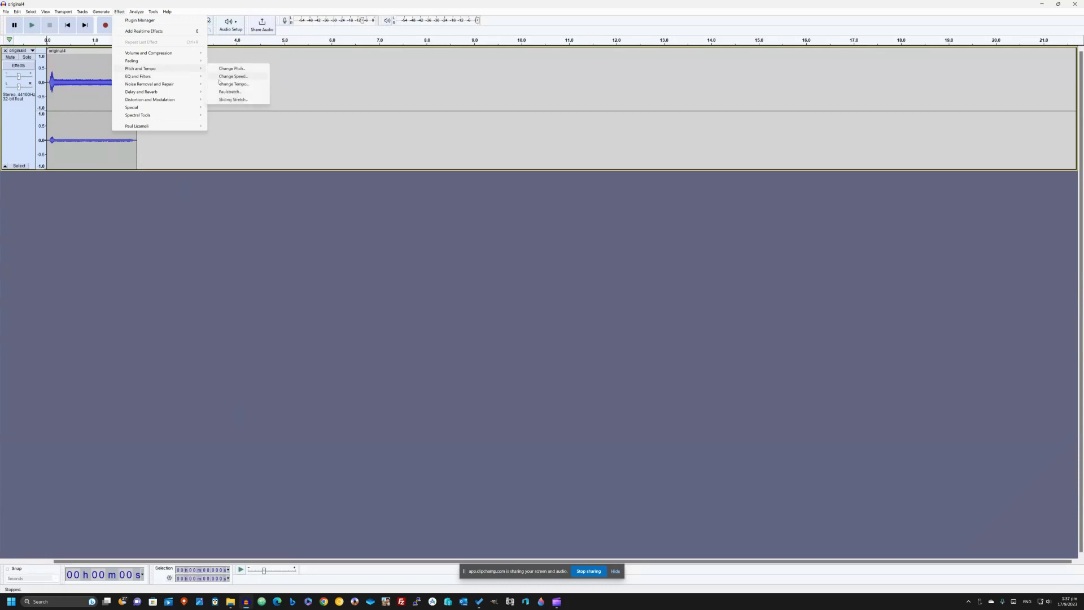
click(229, 77)
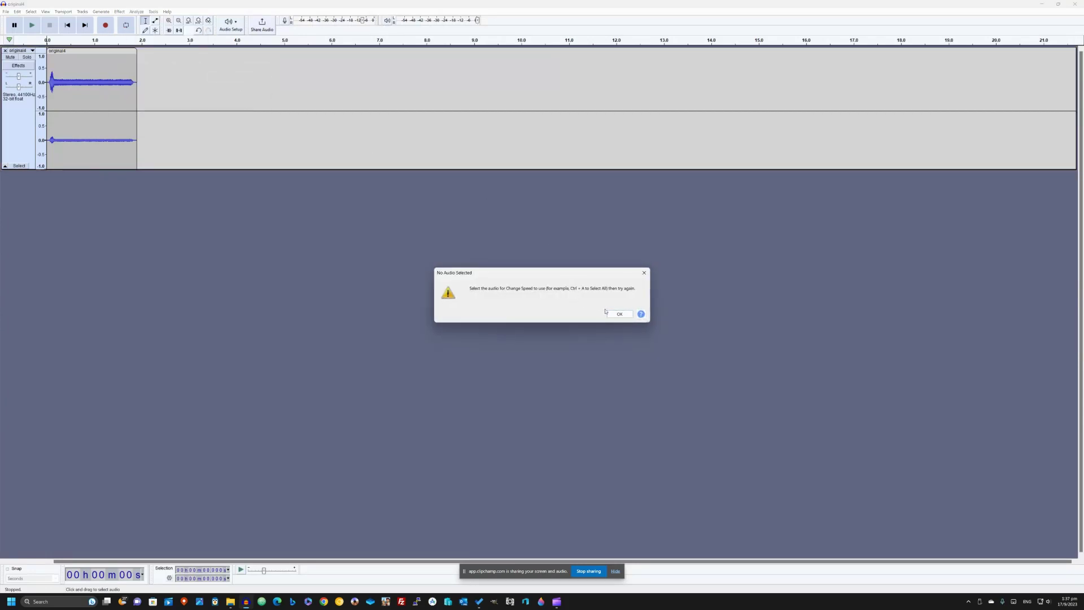
click(614, 314)
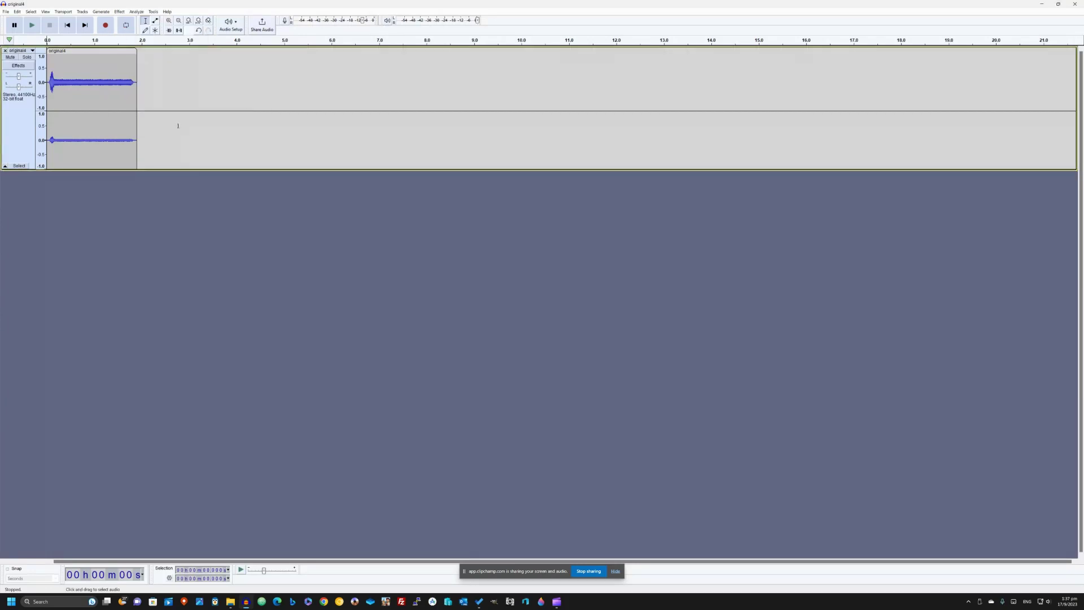
- Select the clip and lower its pitch by 88 percent with Change Pitch, previewing it before applying
double_click(135, 93)
click(119, 11)
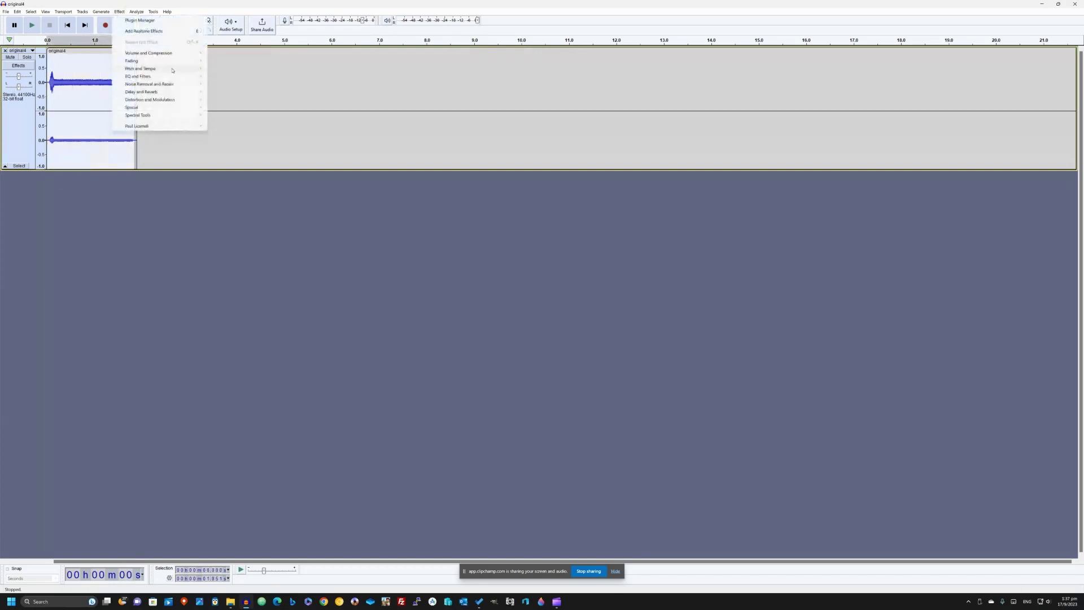
mouse_move(174, 71)
click(231, 68)
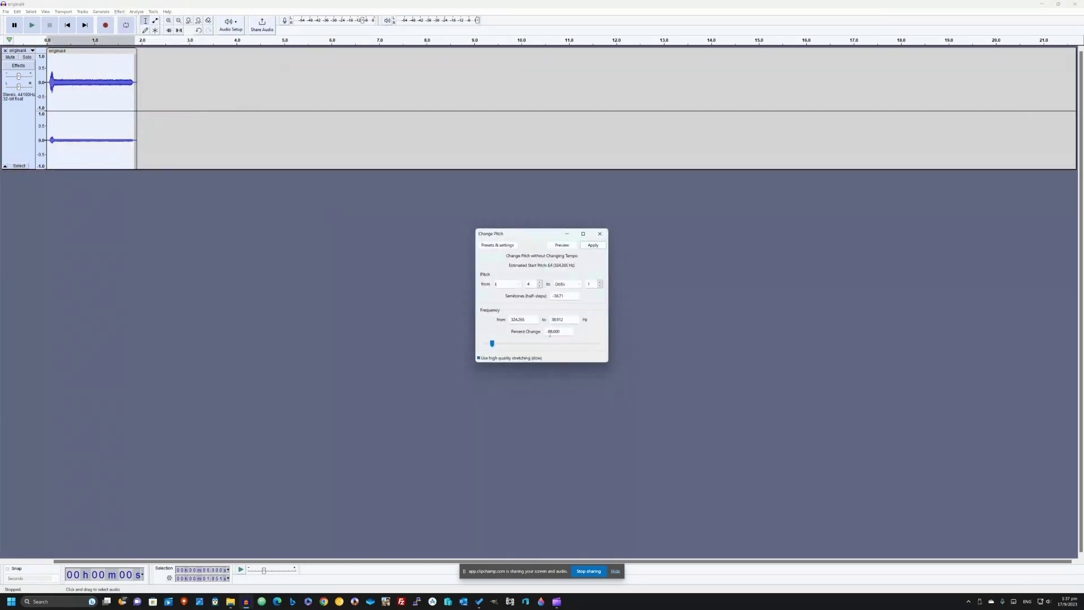
click(559, 246)
click(592, 245)
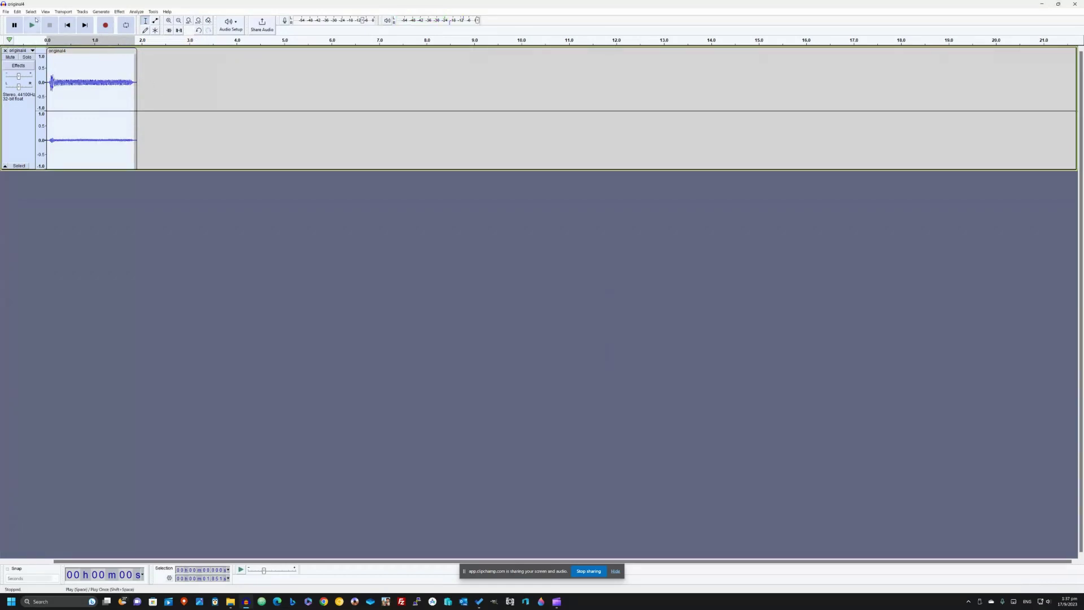
- Start exporting the pitch-lowered clip as an audio file
click(6, 12)
mouse_move(39, 65)
click(93, 66)
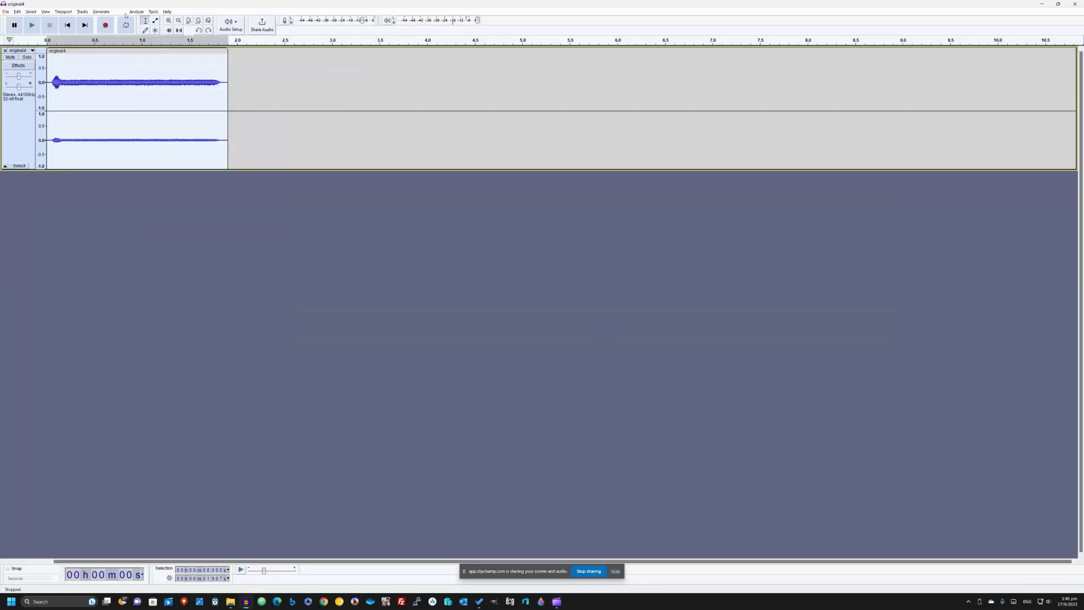
- Preview the Reverb effect on the clip with its existing settings, leaving it unapplied
click(123, 12)
mouse_move(168, 93)
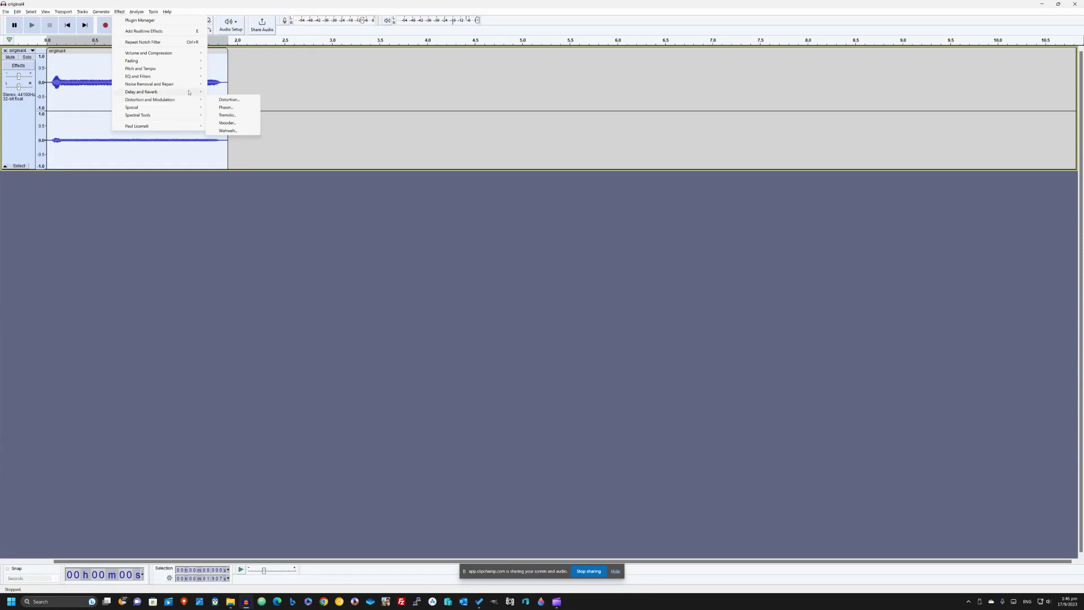
click(243, 108)
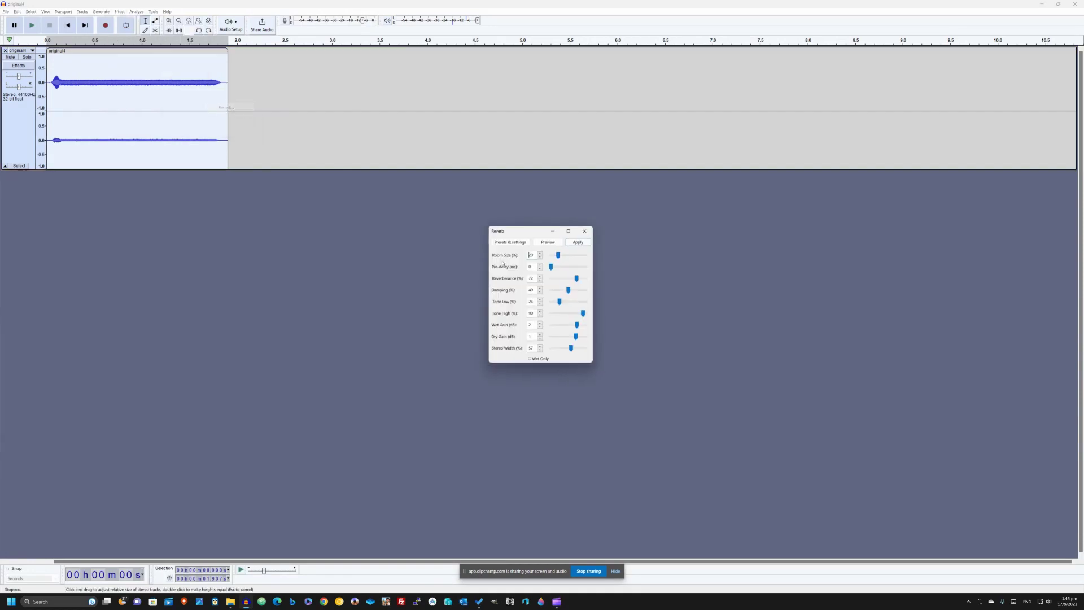
click(561, 244)
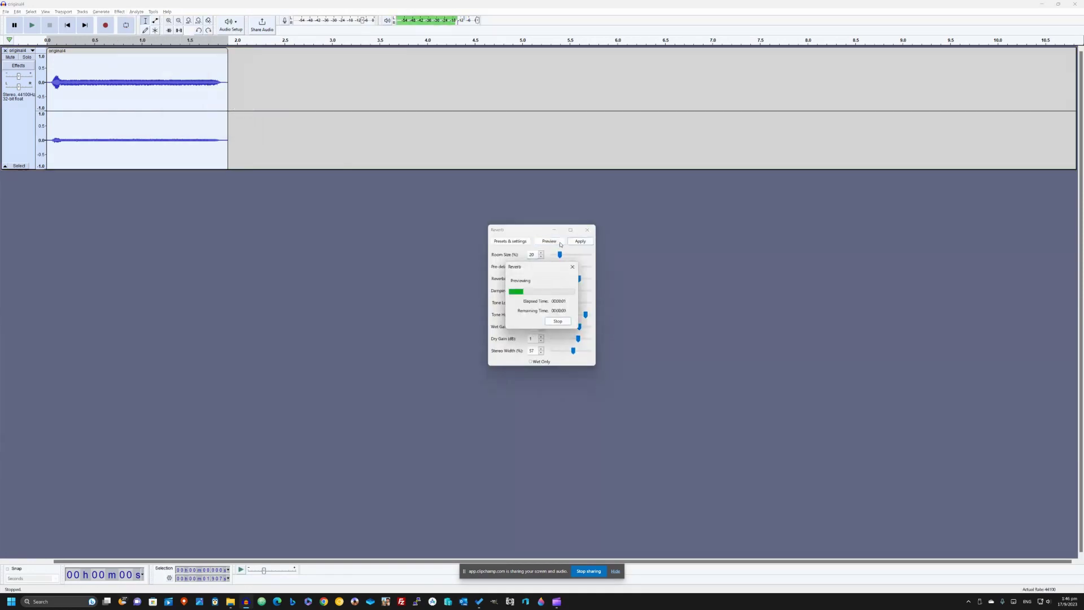
click(587, 230)
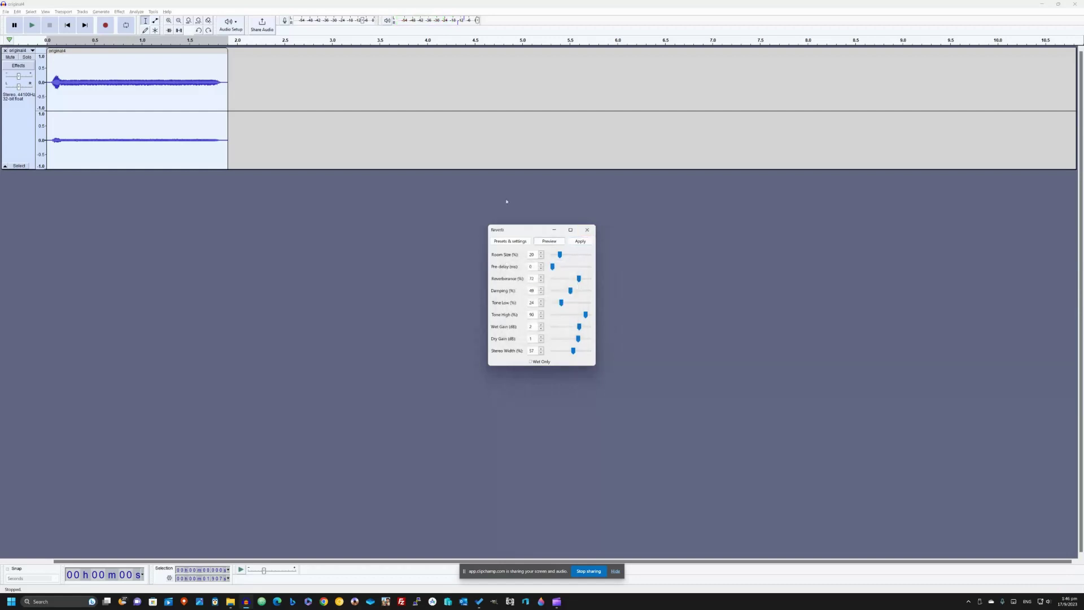
- Preview the Distortion effect on the clip with the existing Hard Clipping settings, leaving it unapplied
click(126, 13)
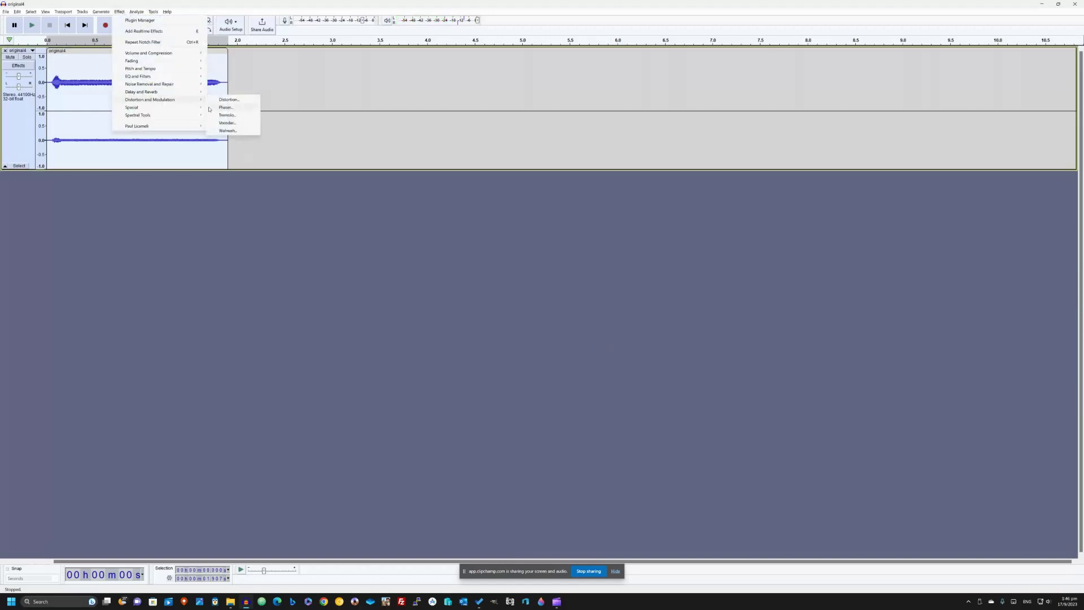
click(228, 100)
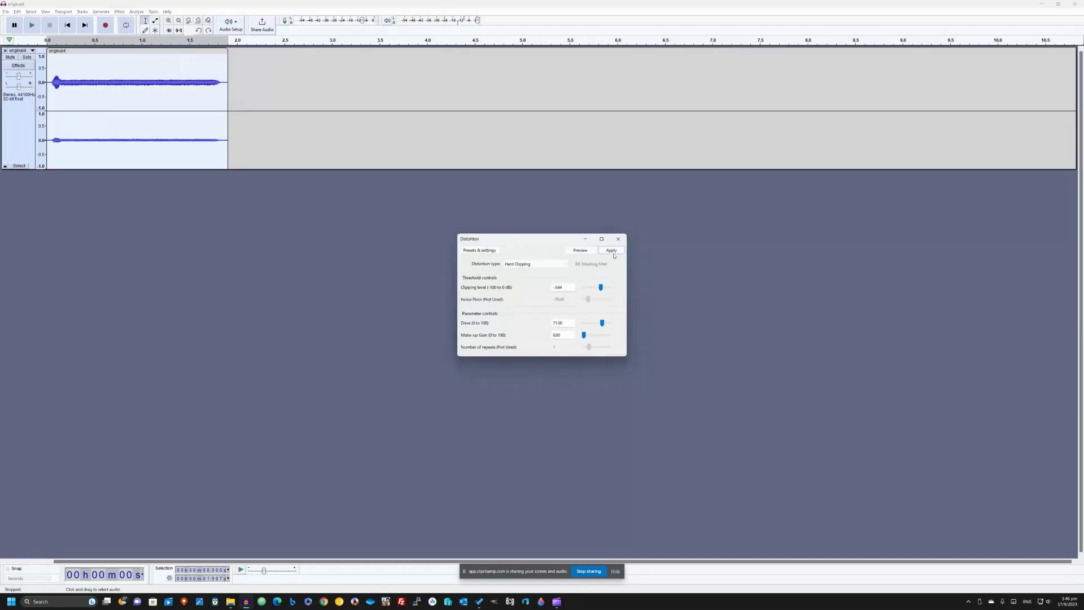
click(582, 251)
click(618, 239)
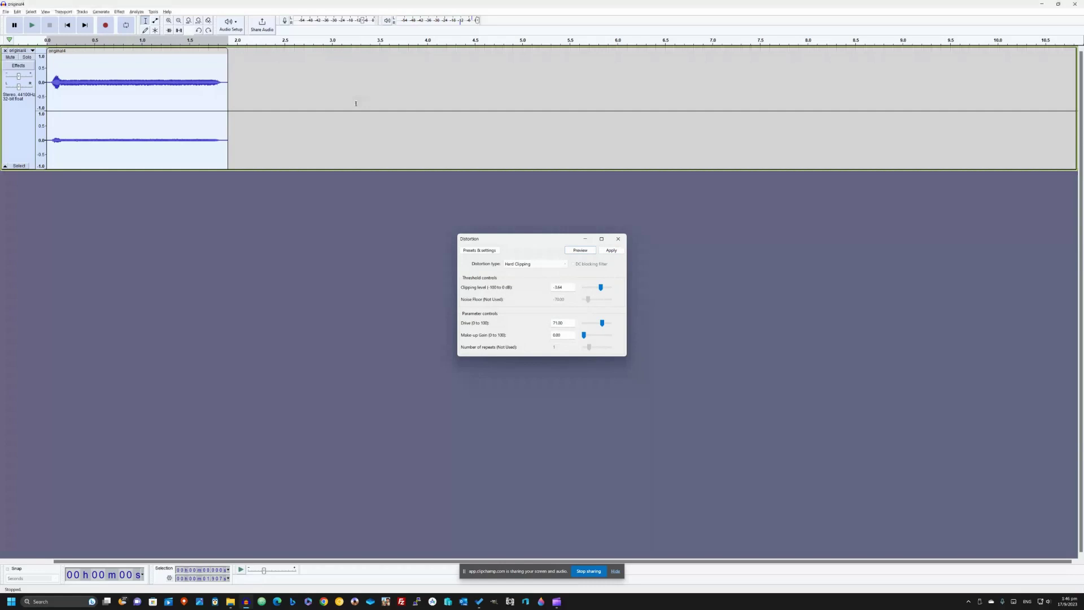
- Preview the Phaser effect on the clip with its existing settings
click(119, 11)
mouse_move(160, 102)
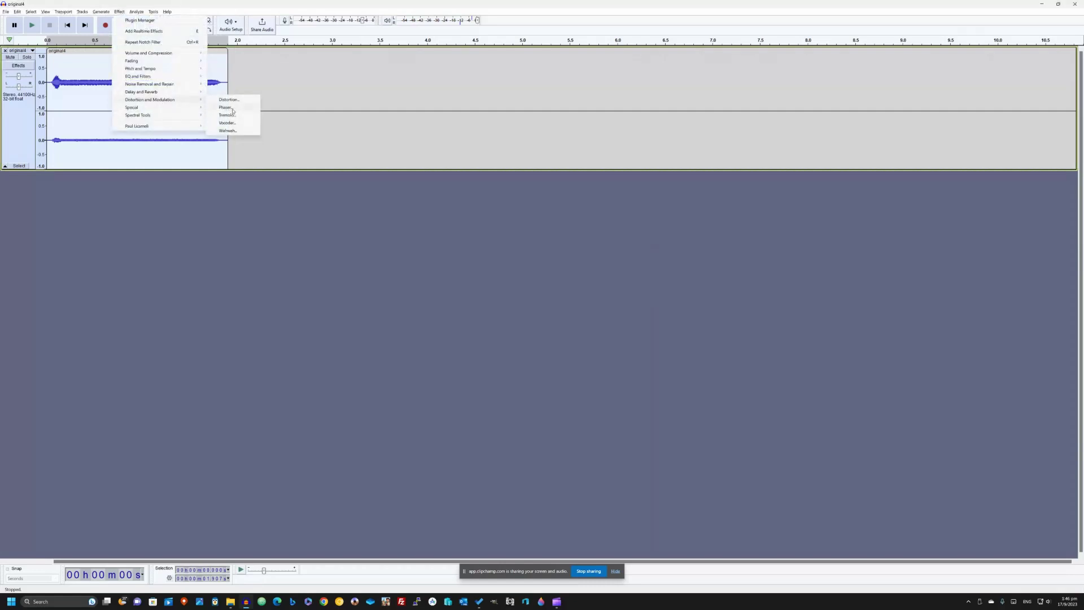
click(225, 108)
click(557, 259)
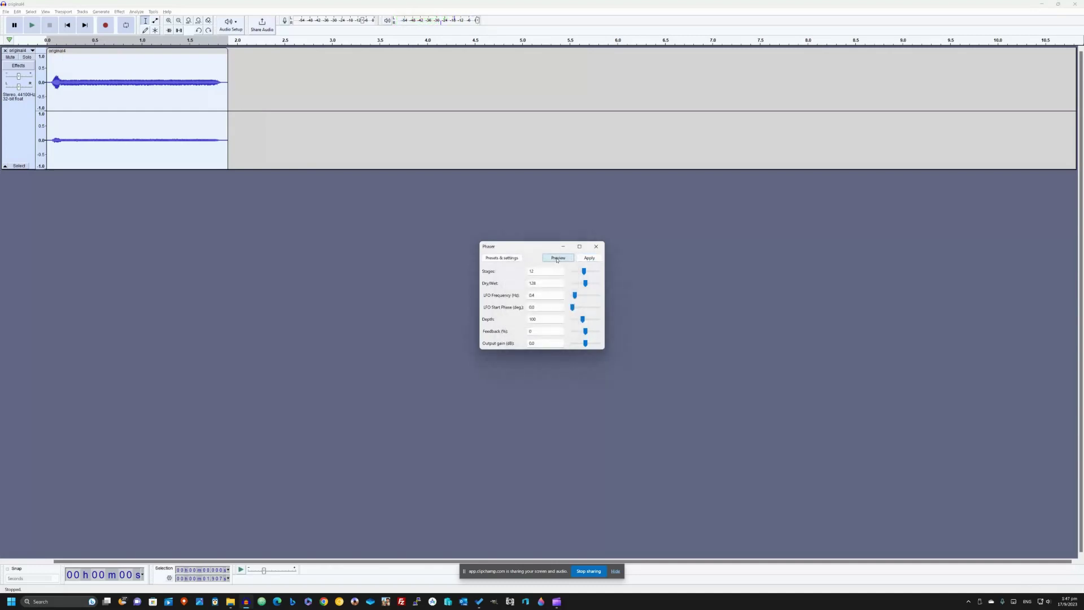
click(557, 258)
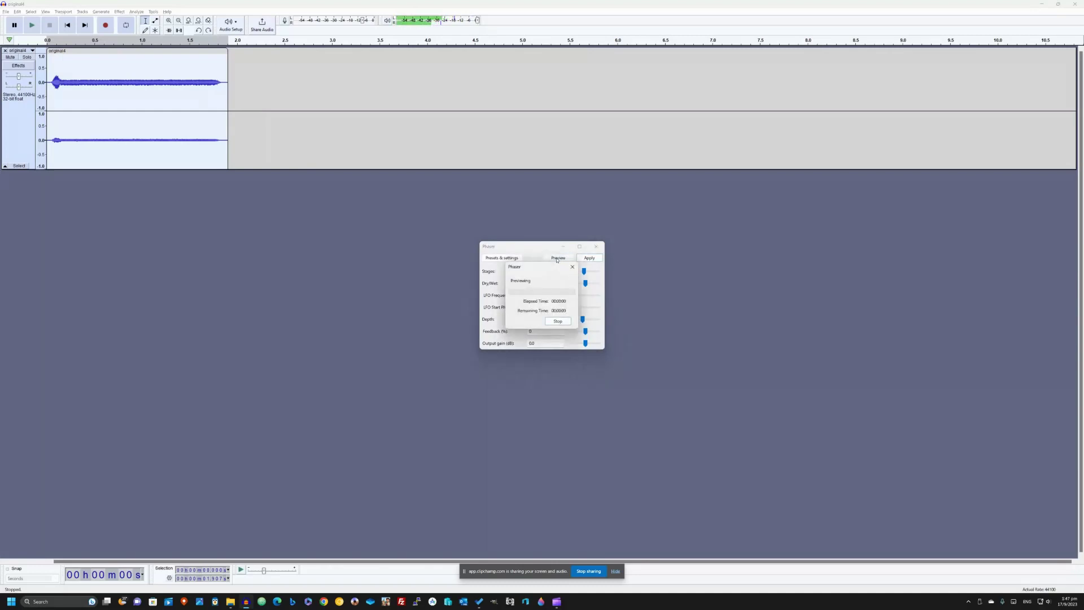
click(599, 258)
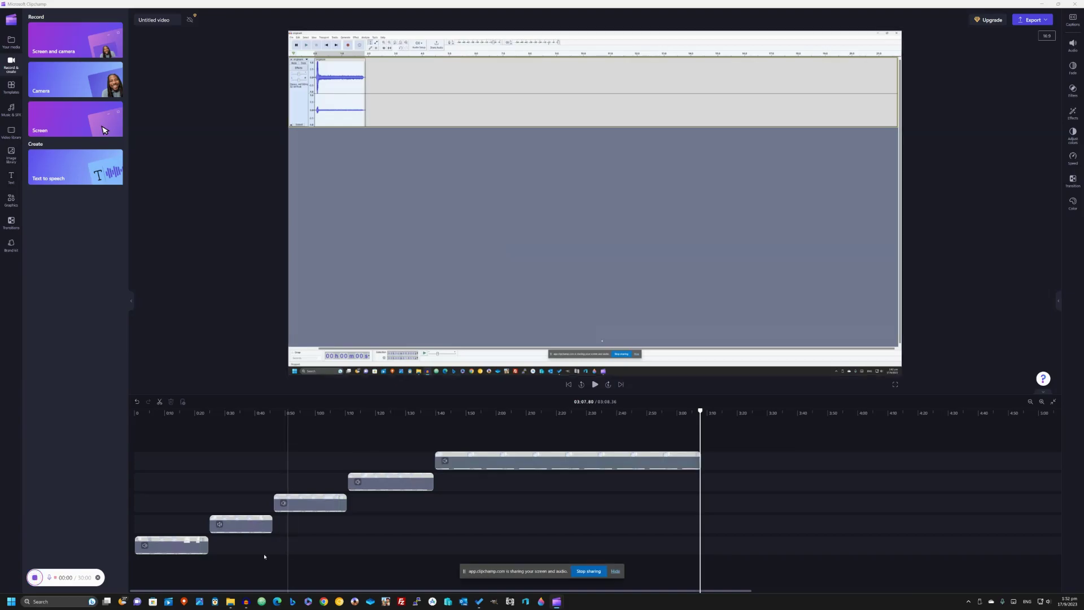
- Switch to Audacity and preview the Vocoder on the clip with distance 40, 40 bands, carrier wave 84 percent and white noise 0 percent
click(247, 601)
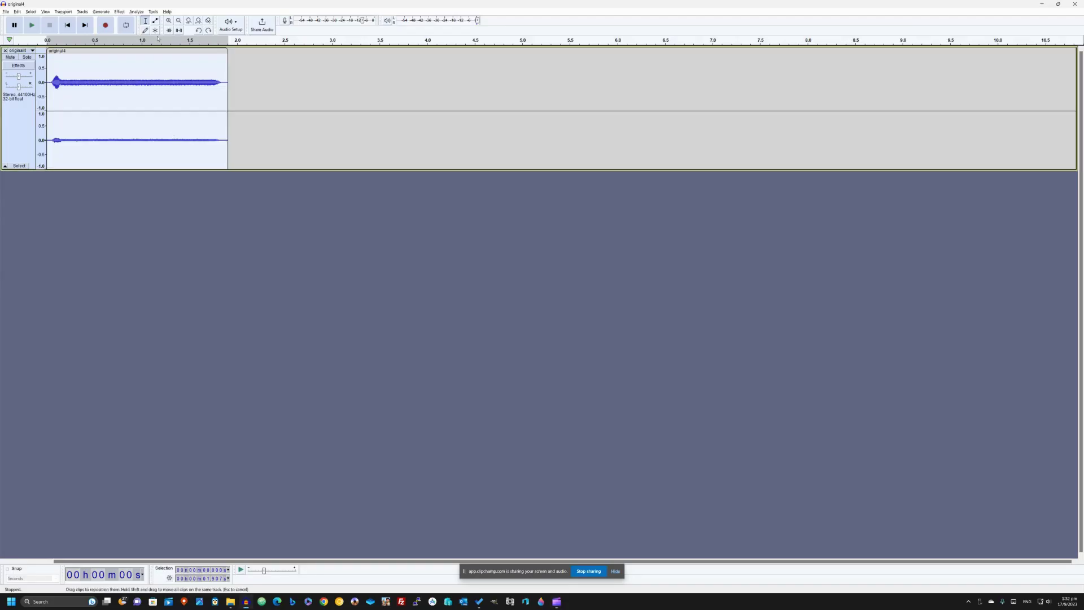
click(121, 11)
mouse_move(157, 102)
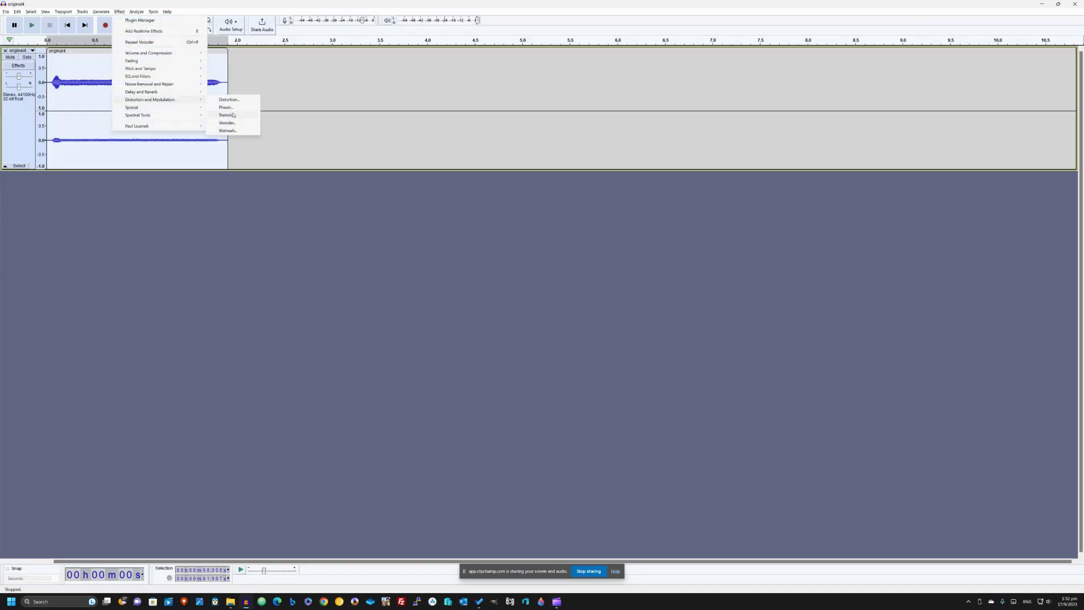
click(237, 121)
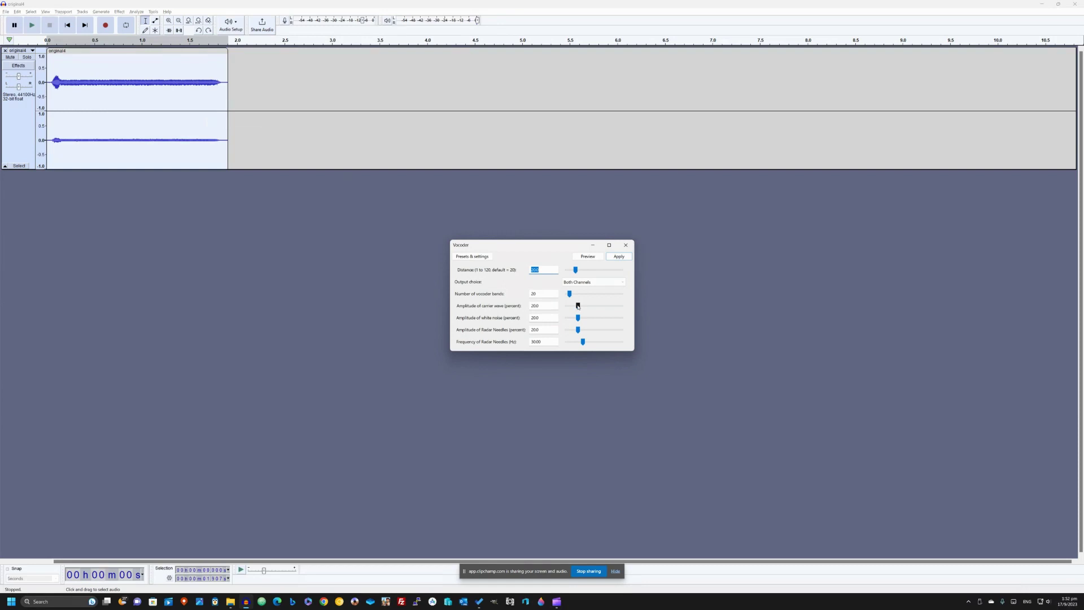
drag(577, 305, 612, 308)
text(40)
double_click(538, 269)
text(40)
click(591, 258)
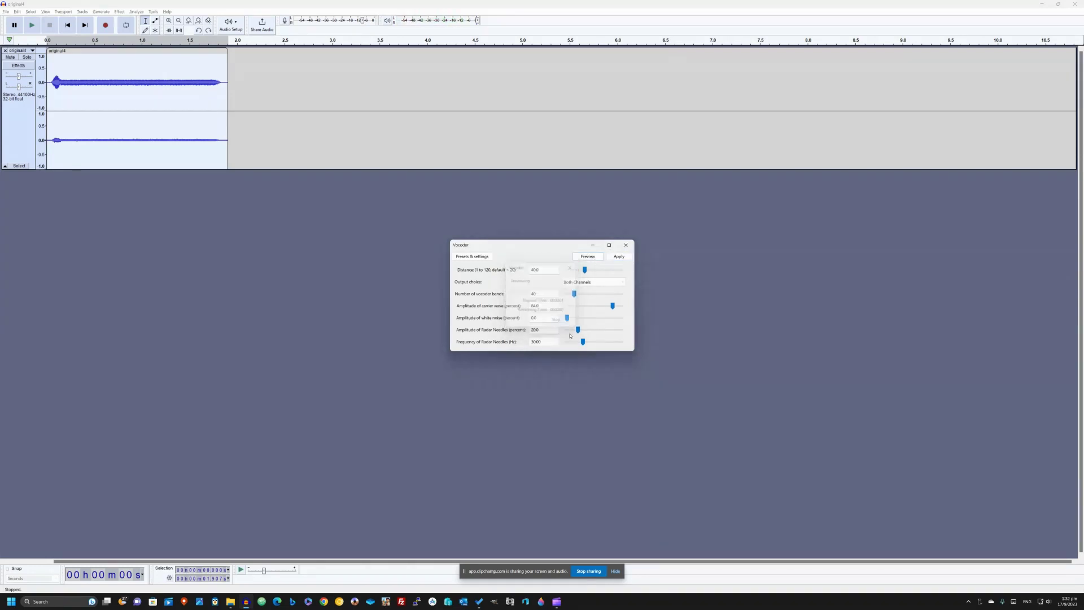
- Set the Vocoder's radar needles amplitude to 60 percent, distance to 88 and bands to 20, previewing the sound between changes
click(593, 333)
click(589, 257)
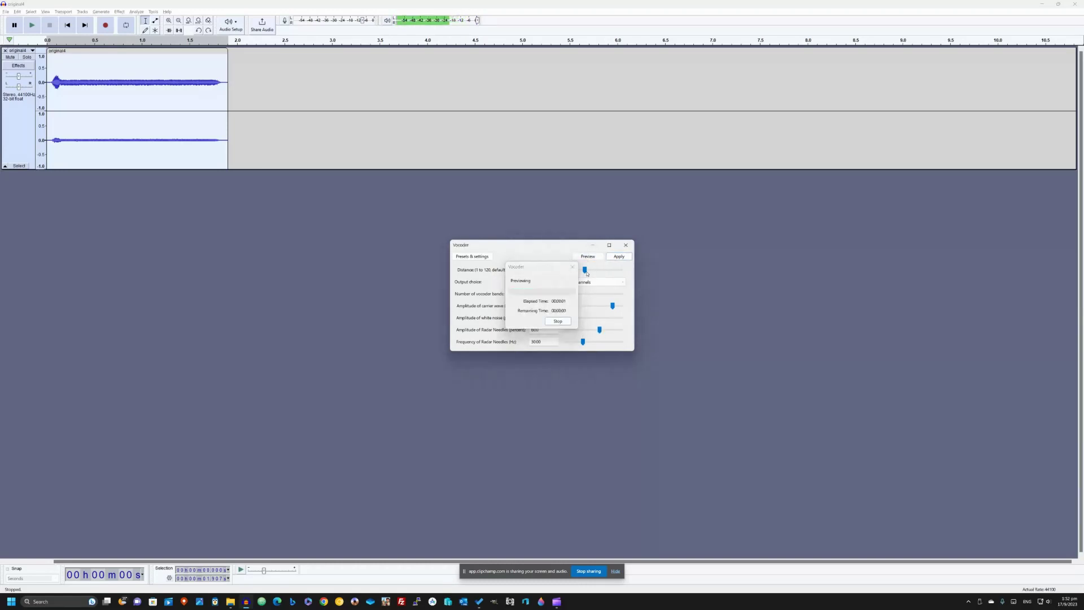
drag(585, 270, 607, 271)
click(593, 257)
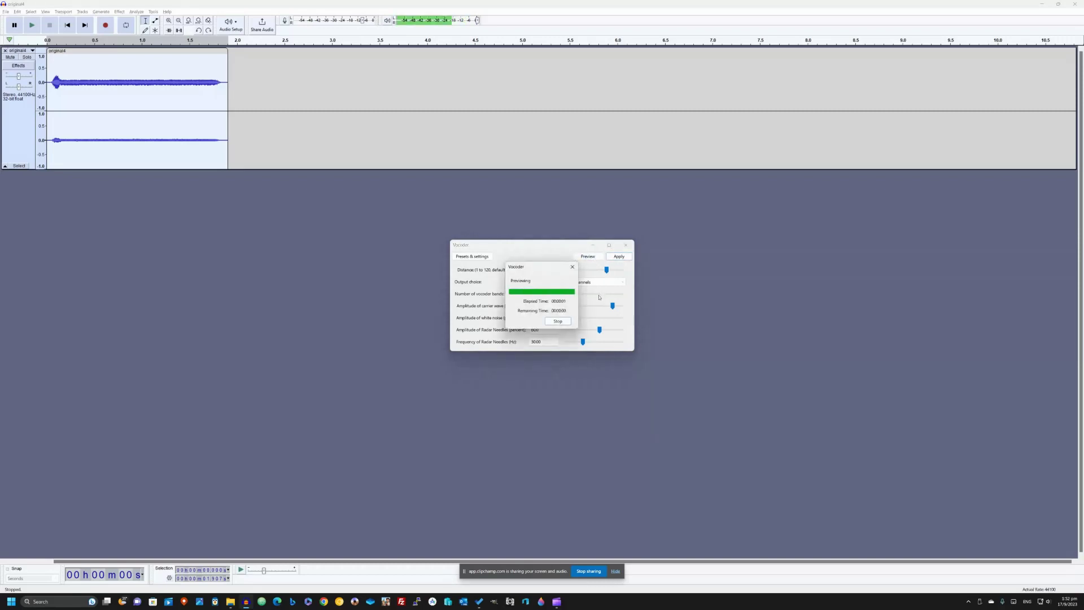
click(593, 256)
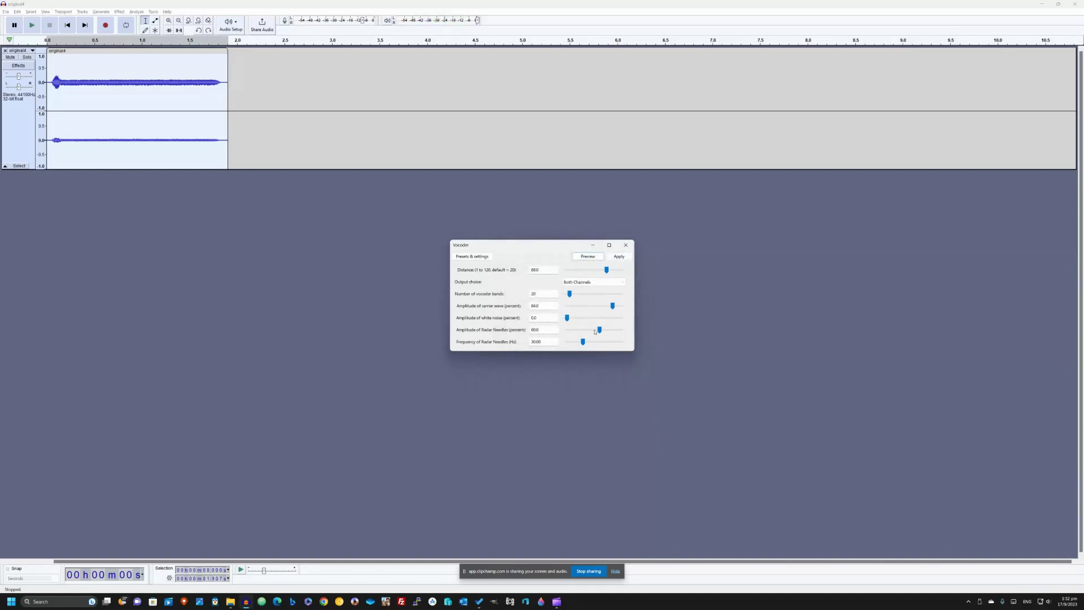
- Preview the Vocoder with the radar needles amplitude at 100 percent, distance at 1 and carrier wave amplitude at 0 percent
drag(594, 331, 627, 332)
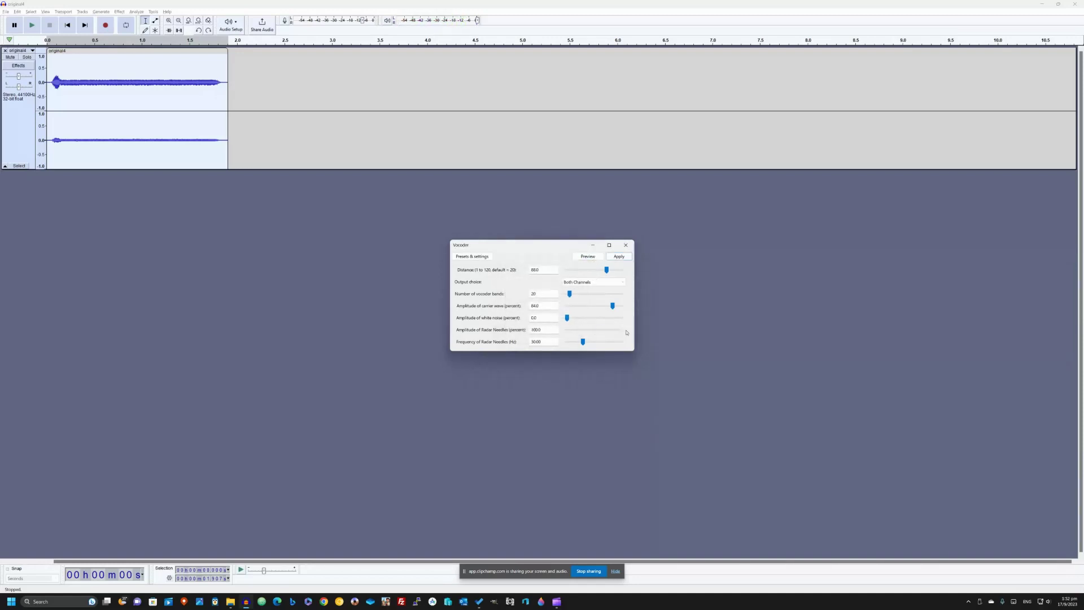
click(597, 258)
click(583, 258)
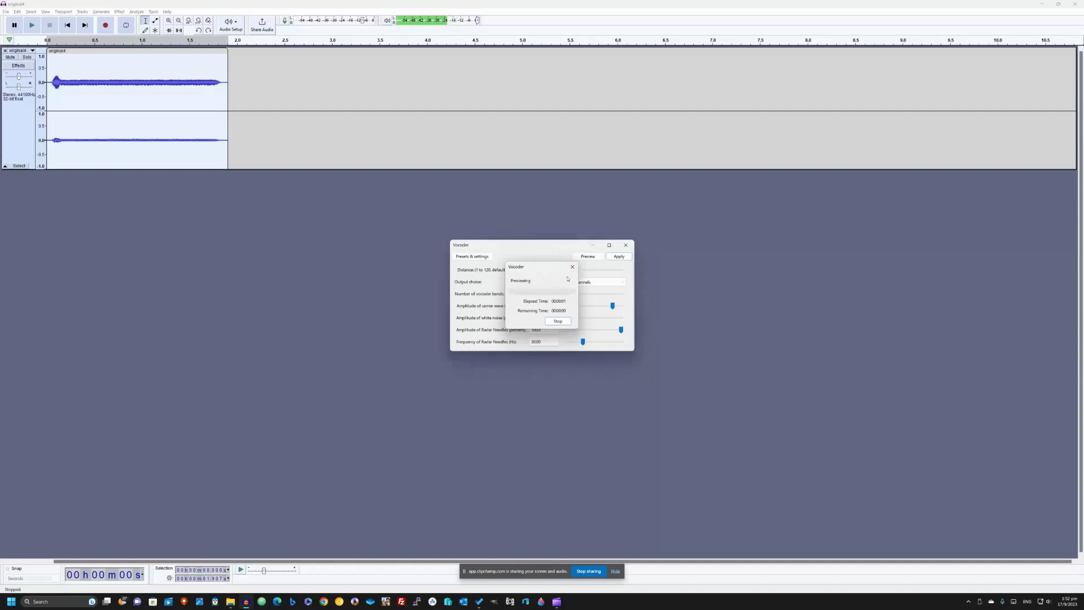
click(587, 257)
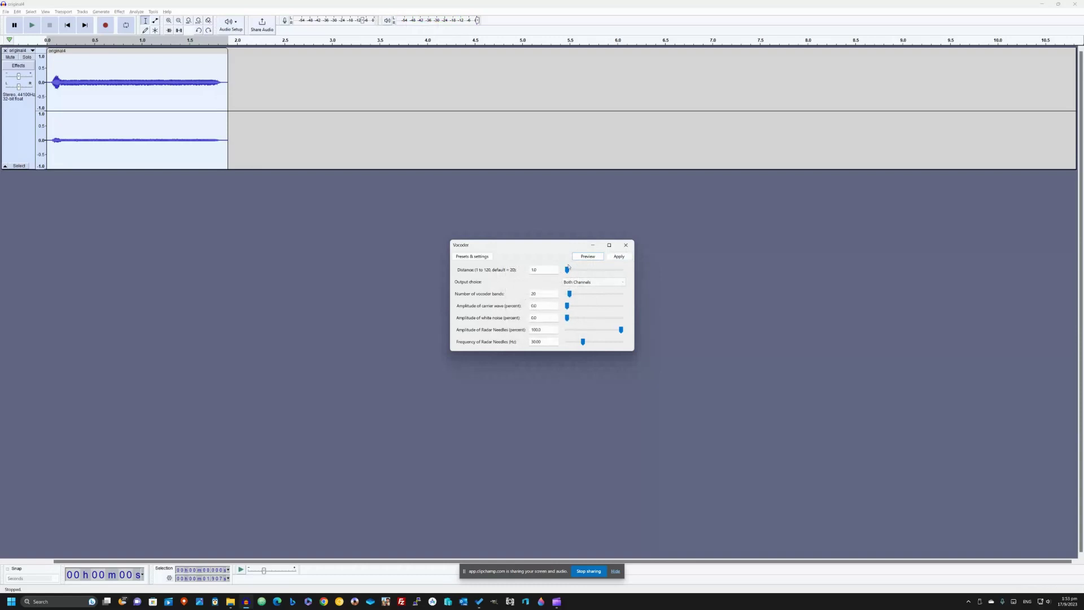
- Compare Vocoder previews with the distance at its maximum of 120 and at 23
drag(567, 269, 630, 270)
click(596, 259)
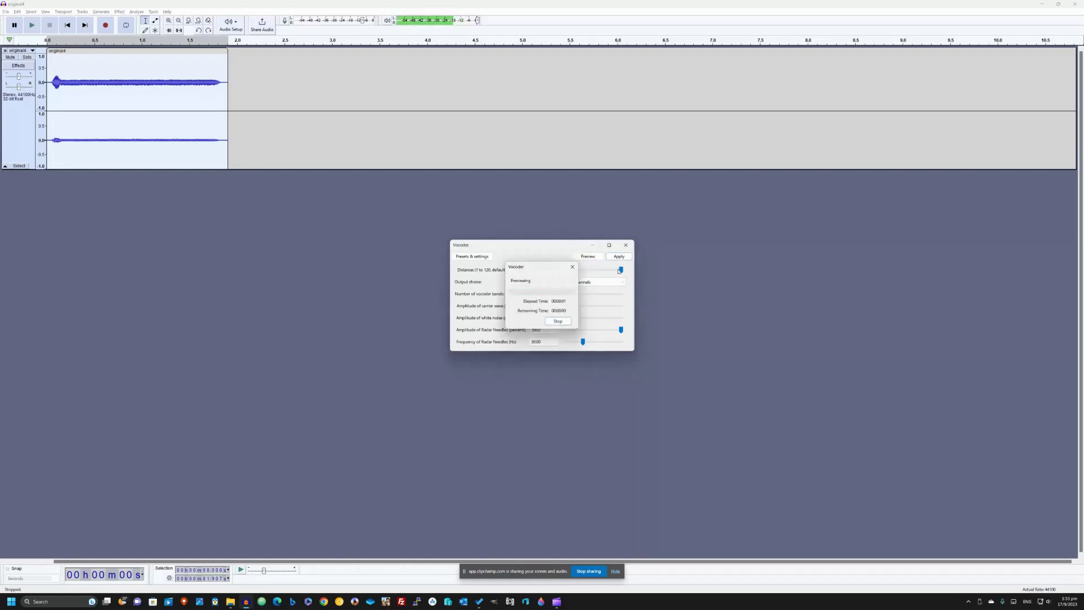
drag(621, 270, 581, 269)
click(584, 258)
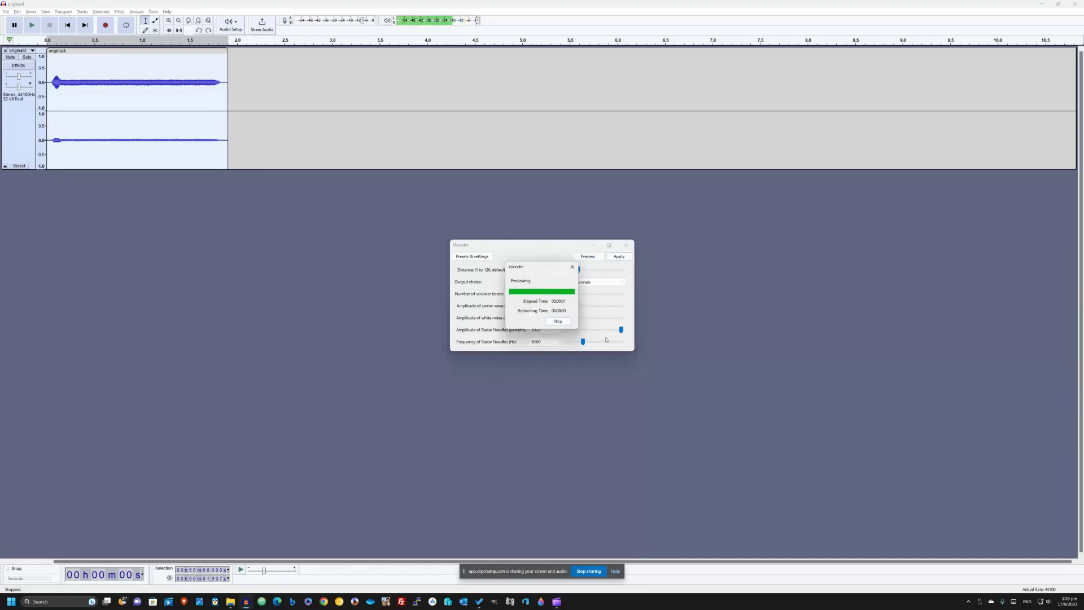
- Preview the Vocoder with the radar needles amplitude at 0 percent and the carrier wave amplitude at 10 percent
drag(621, 330, 561, 331)
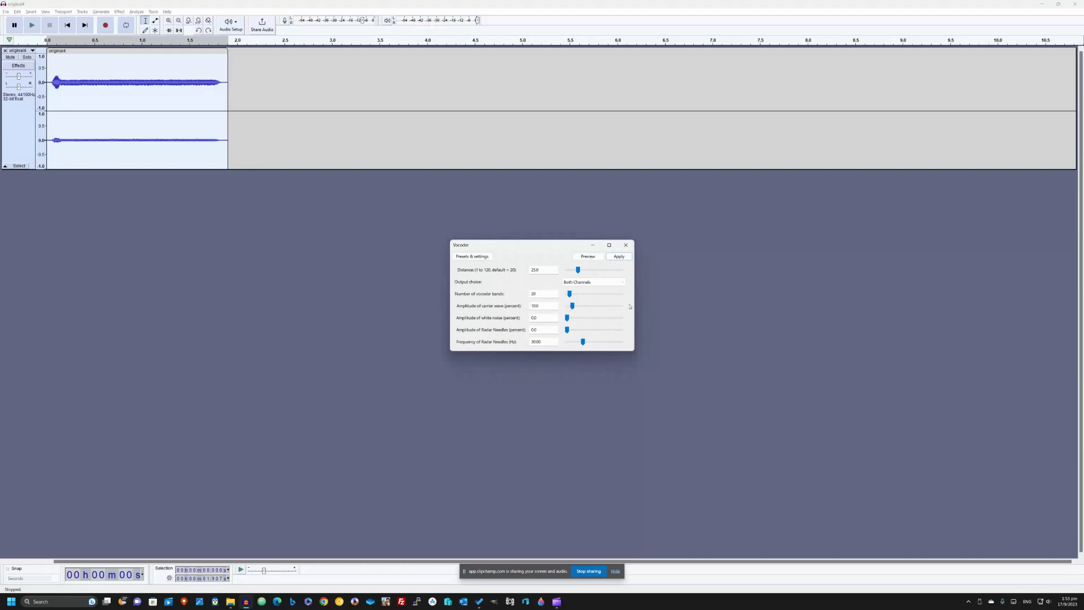
click(585, 257)
click(591, 258)
click(615, 262)
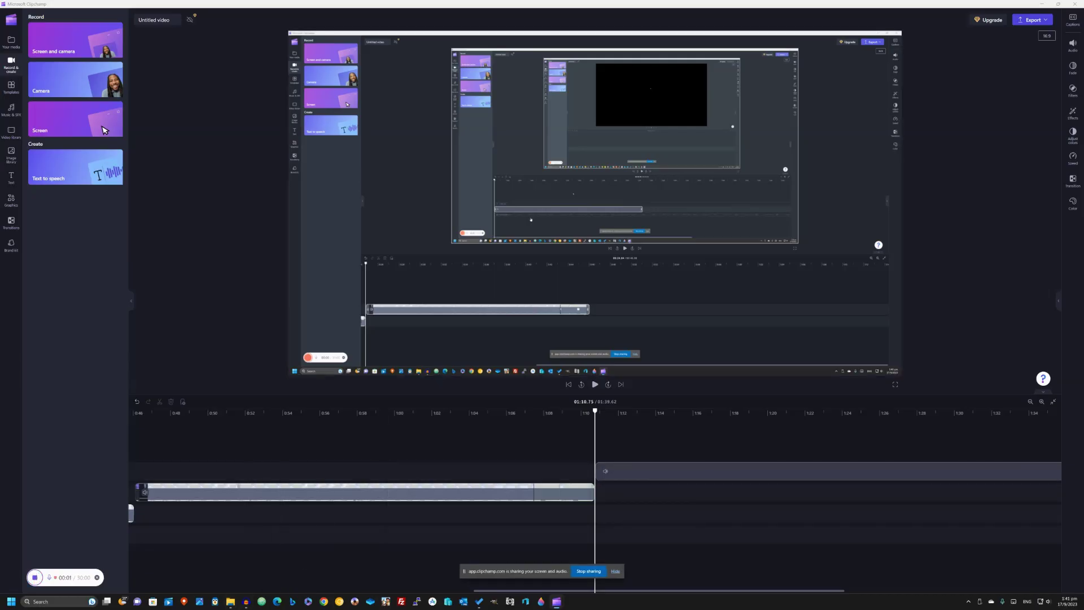
- Switch to Audacity and preview Change Tempo at its existing slow setting and at a faster tempo, leaving it unapplied
key(alt+Tab)
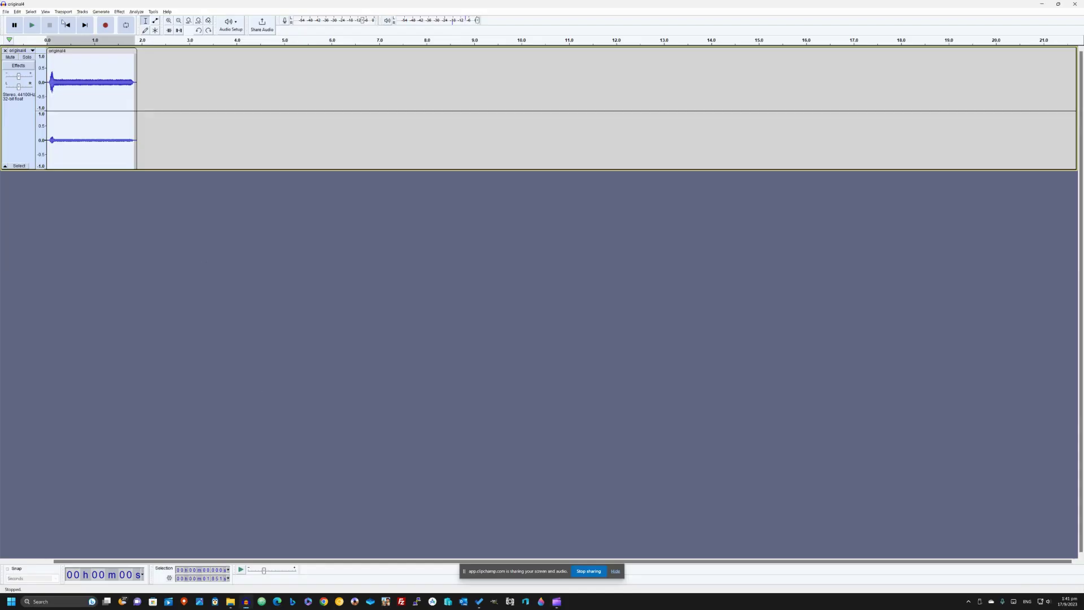
click(119, 11)
mouse_move(160, 69)
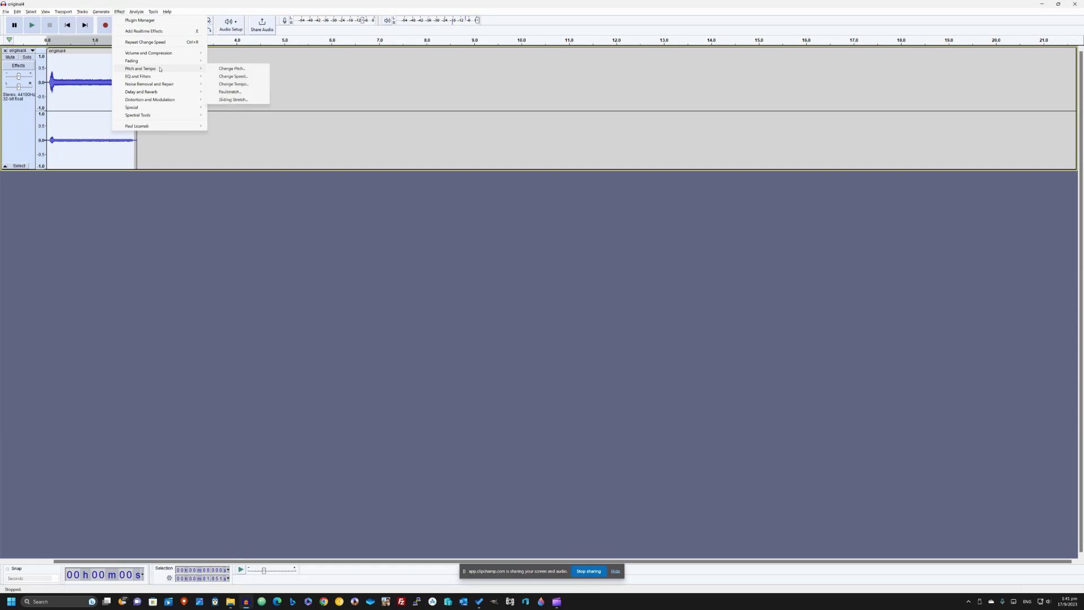
click(236, 84)
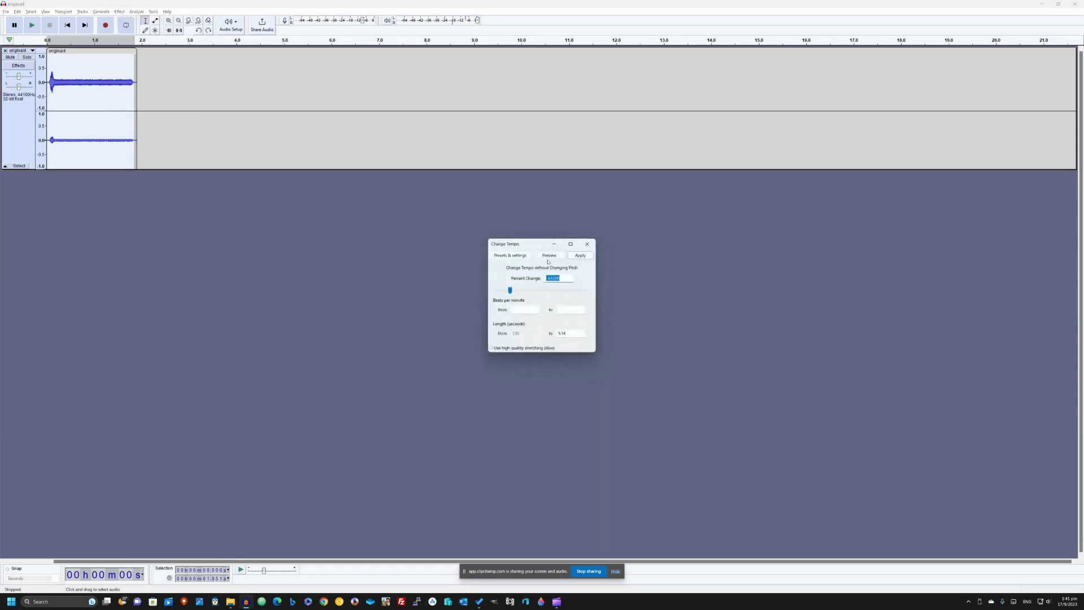
click(549, 257)
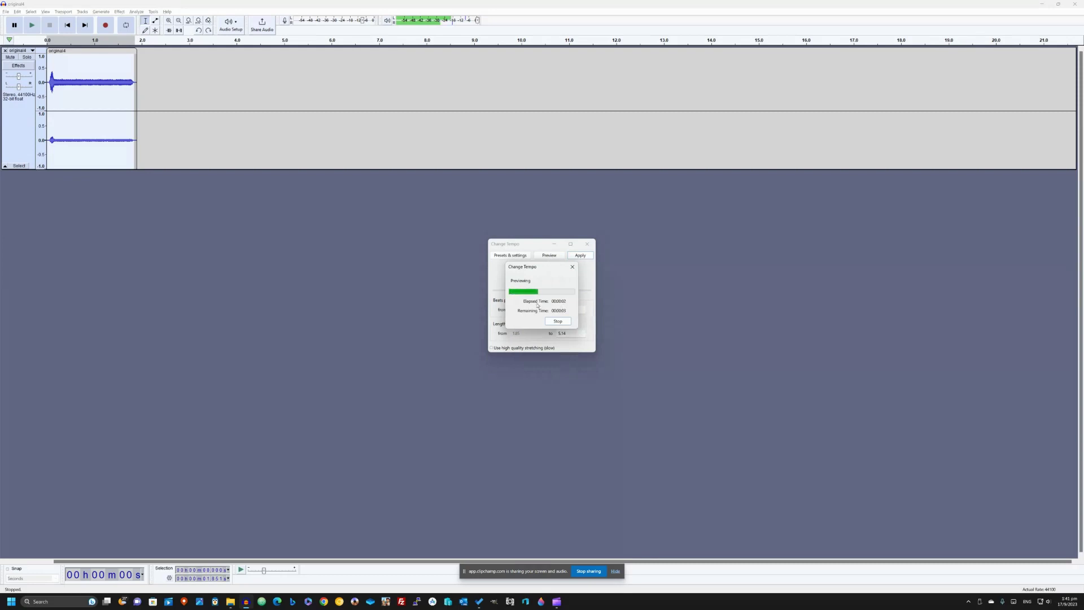
click(557, 320)
drag(512, 292, 539, 292)
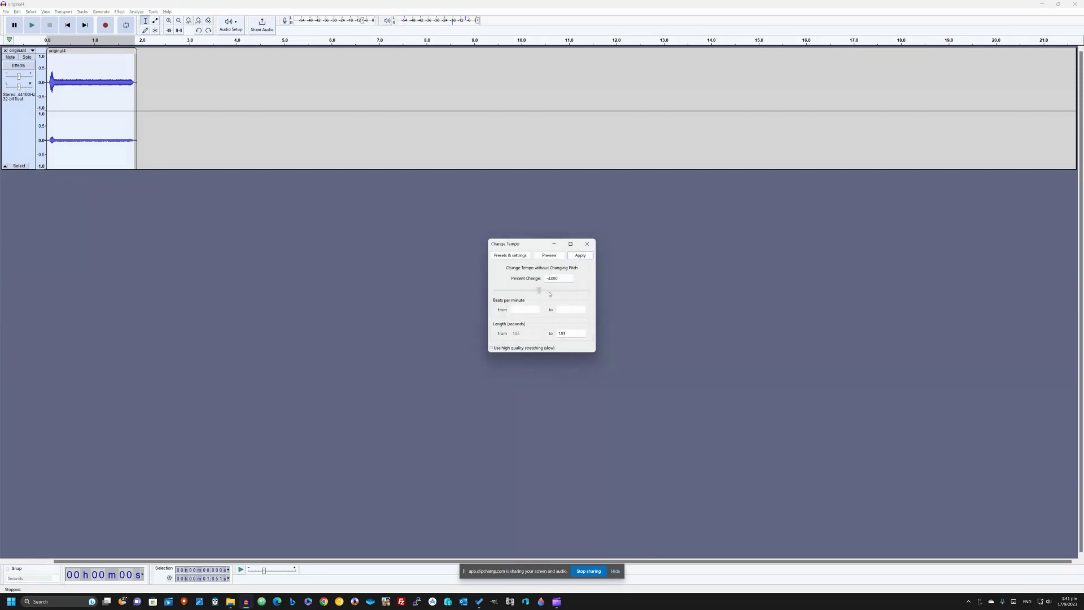
click(555, 258)
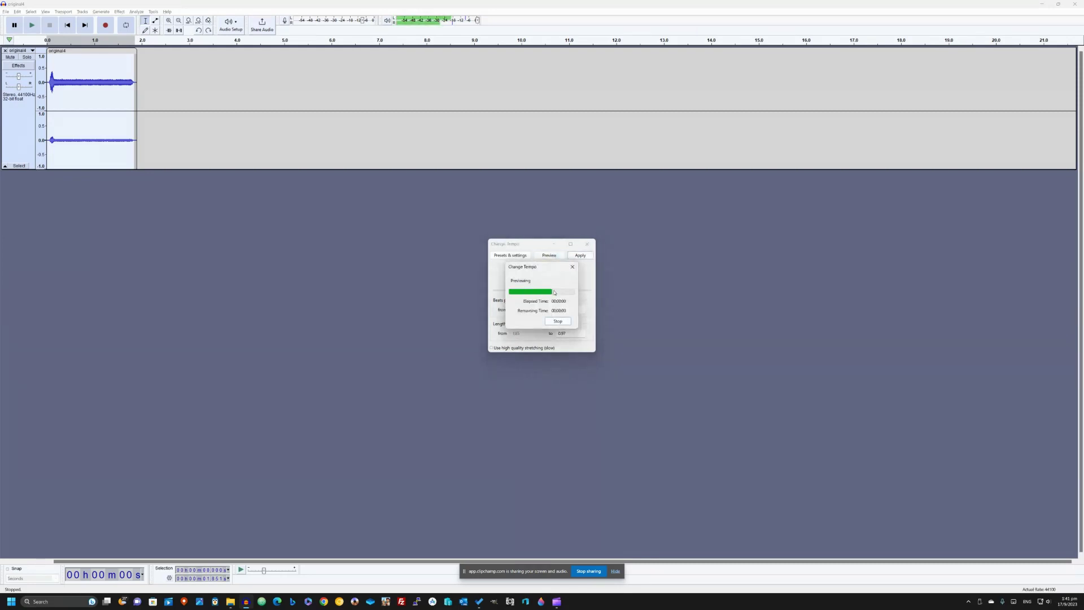
click(587, 243)
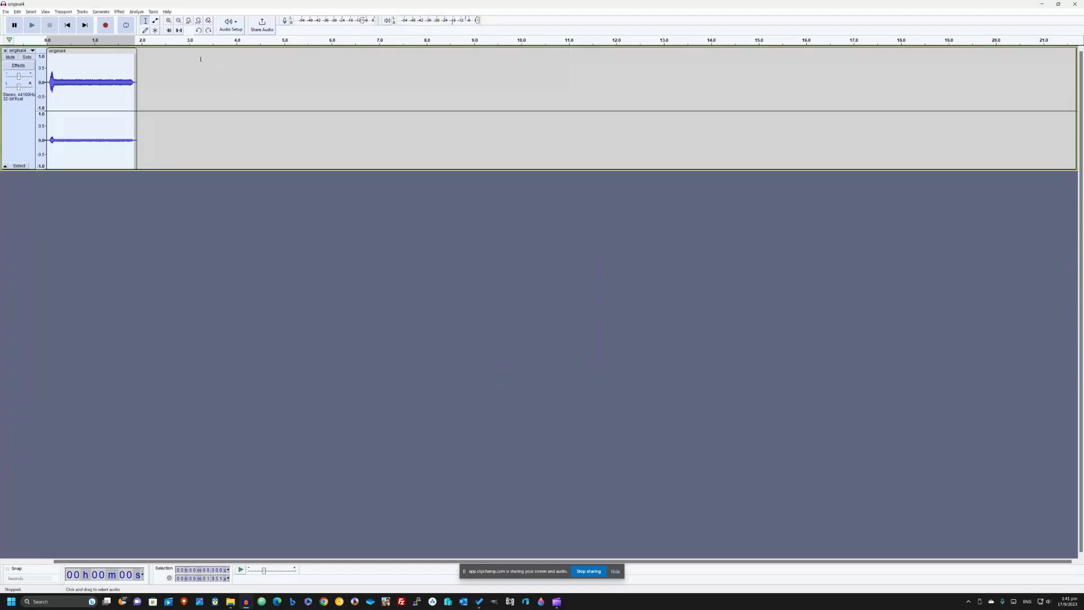
- Preview Paulstretch on the clip with its existing stretch factor and with a factor of 3
click(119, 11)
mouse_move(170, 69)
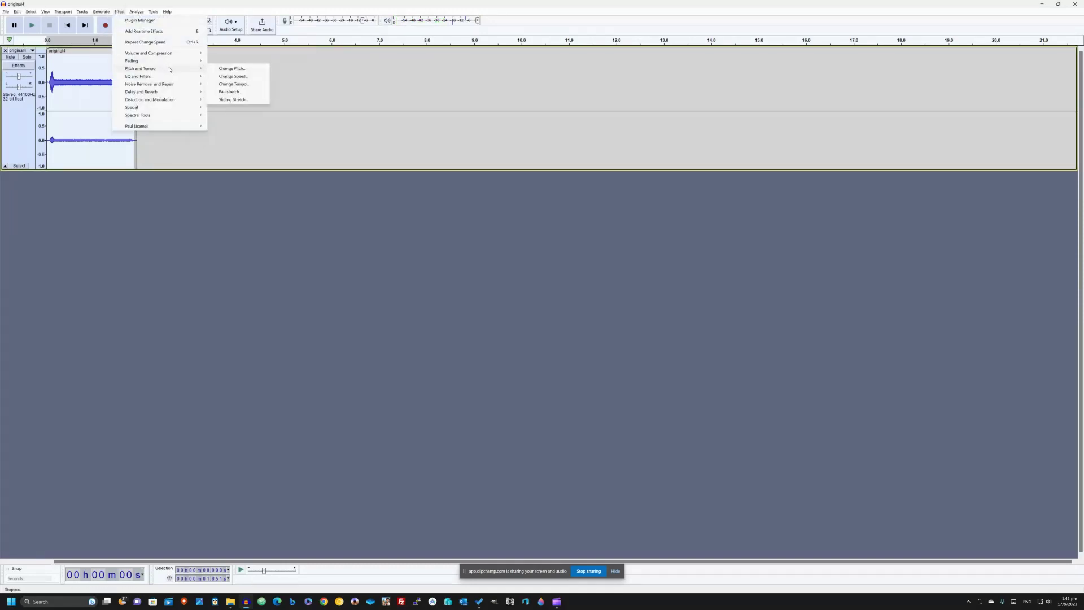
click(220, 92)
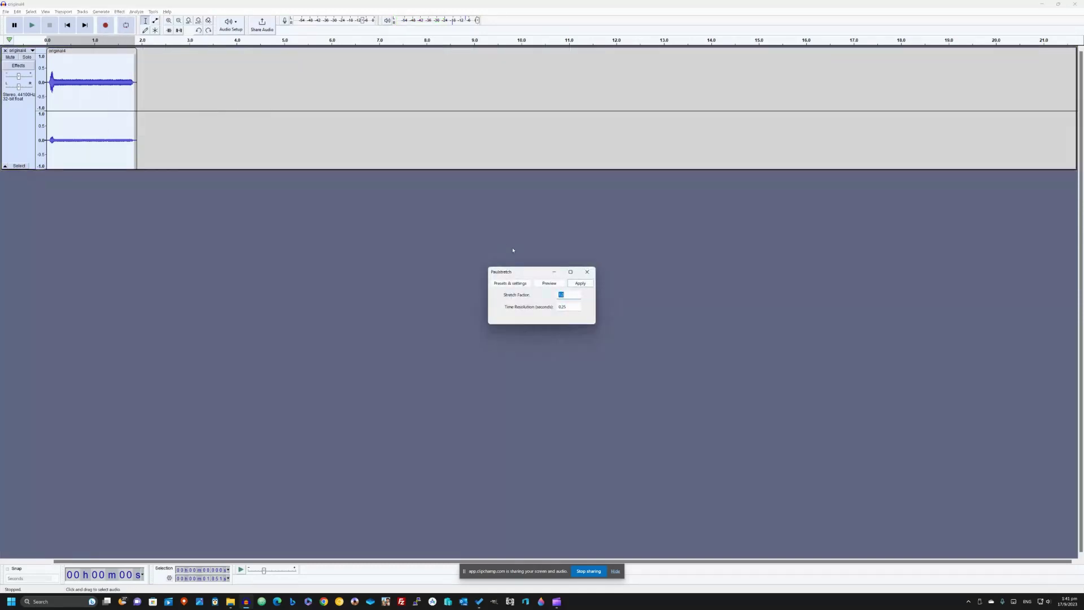
click(551, 284)
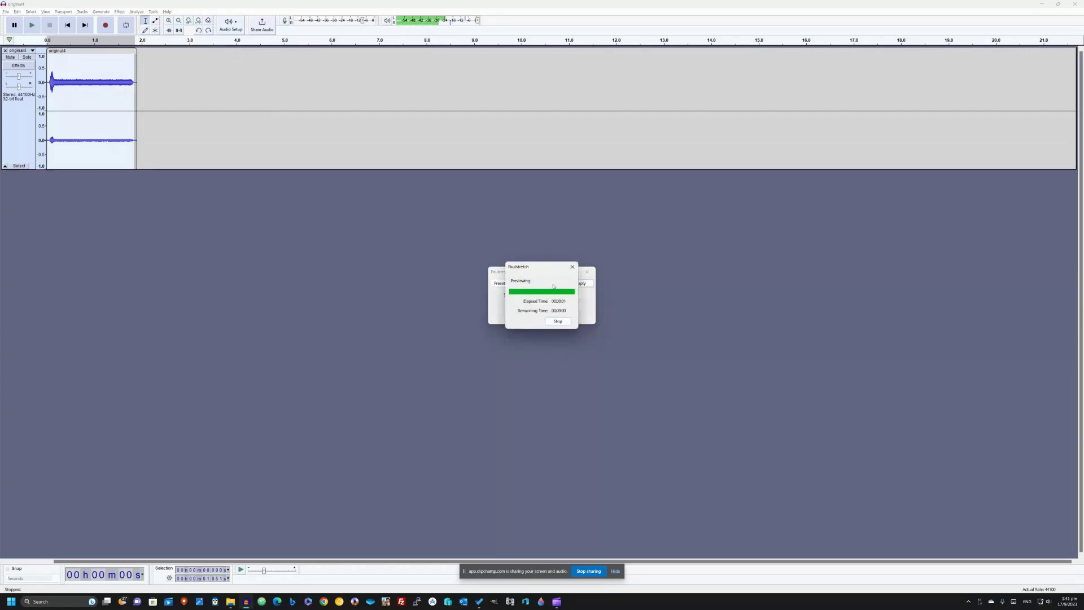
click(560, 295)
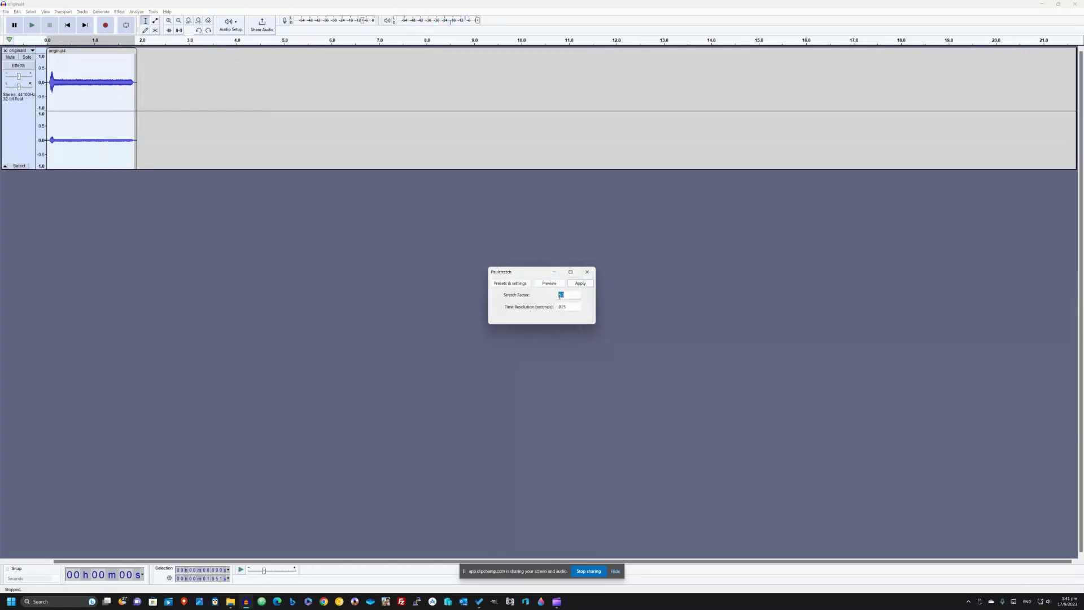
click(560, 286)
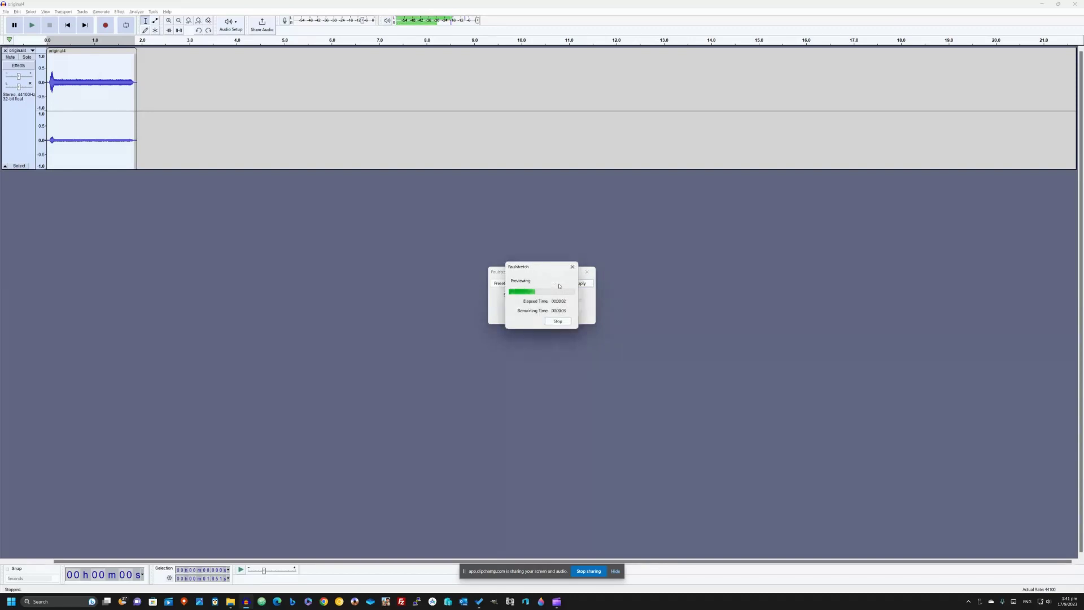
click(546, 323)
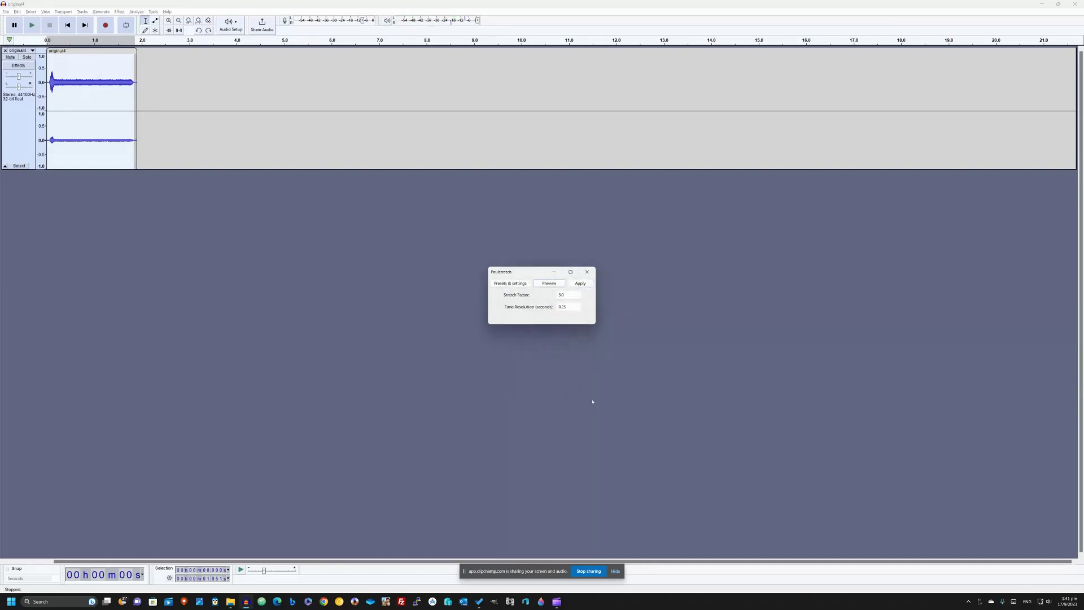
- Set the Paulstretch stretch factor to 5 and preview it, closing the effect without applying it
click(567, 294)
text(5)
click(546, 287)
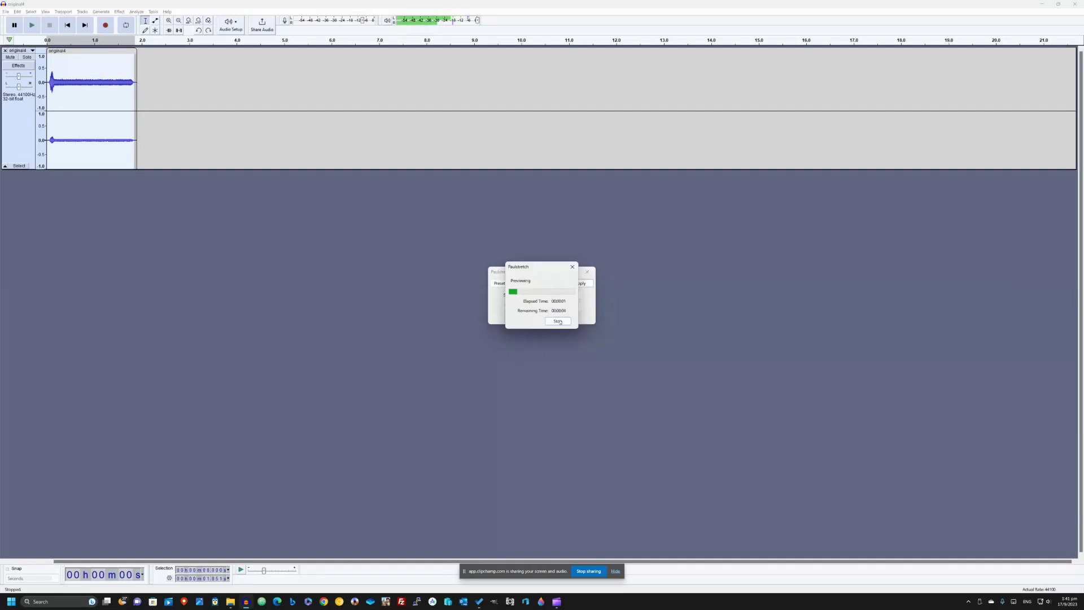
click(558, 321)
key(Escape)
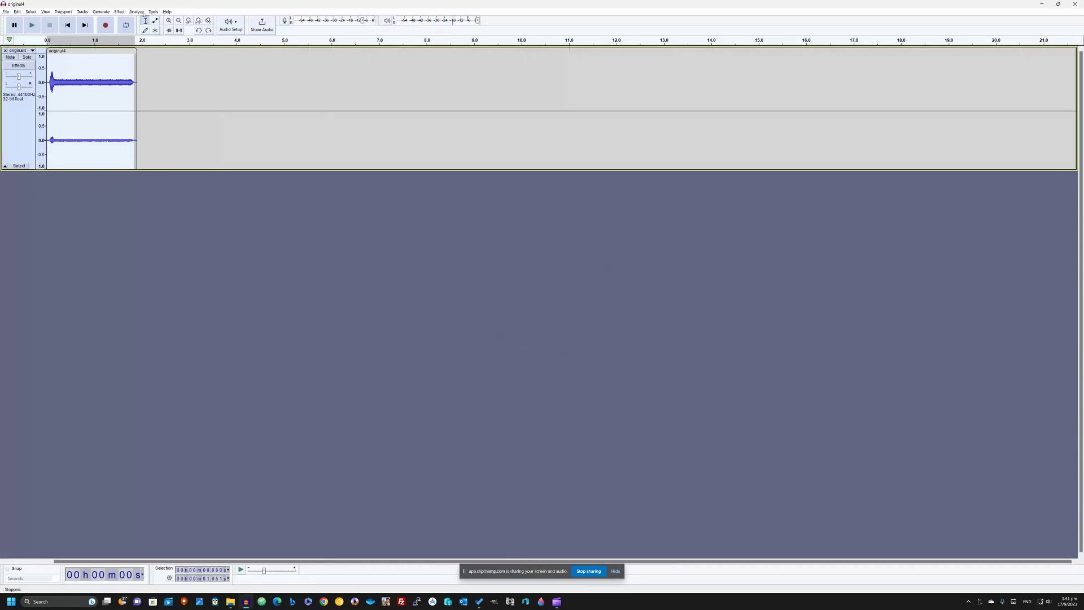
- Preview Sliding Stretch on the clip with its existing tempo settings, closing the effect without applying it
click(121, 12)
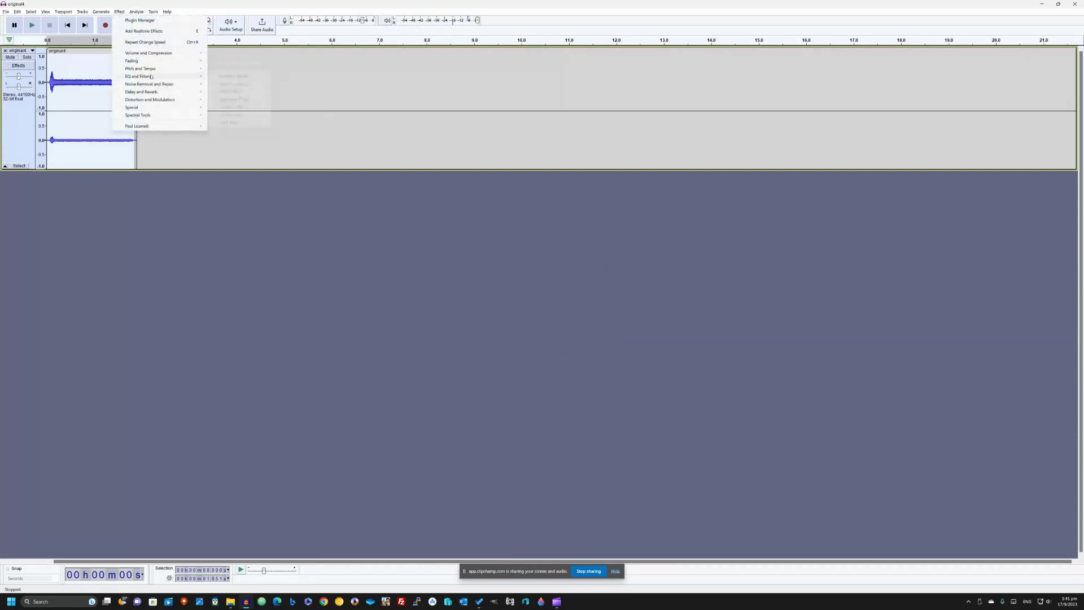
mouse_move(168, 76)
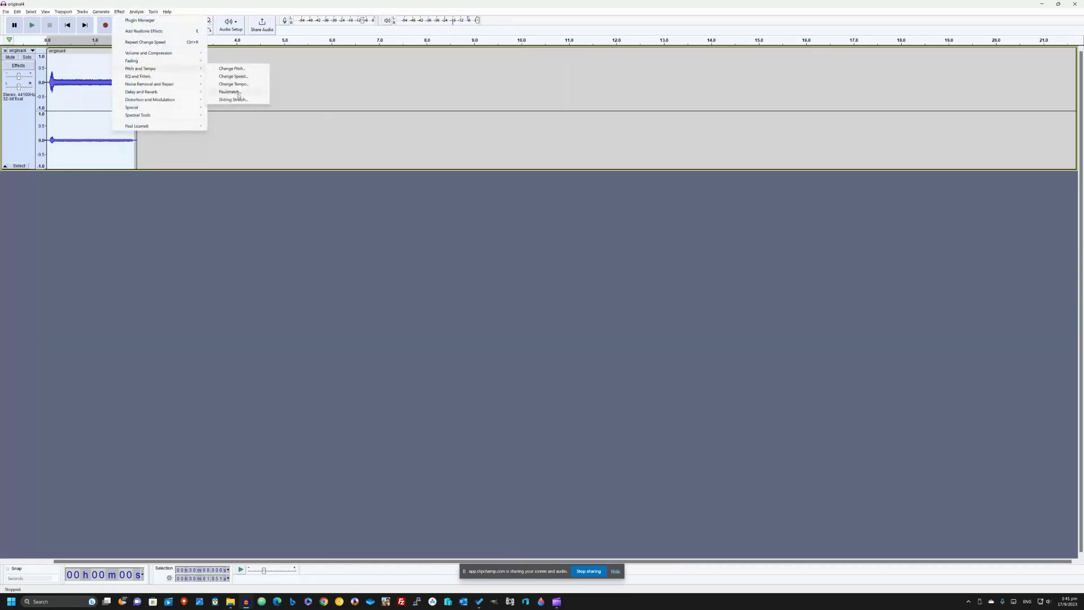
click(240, 100)
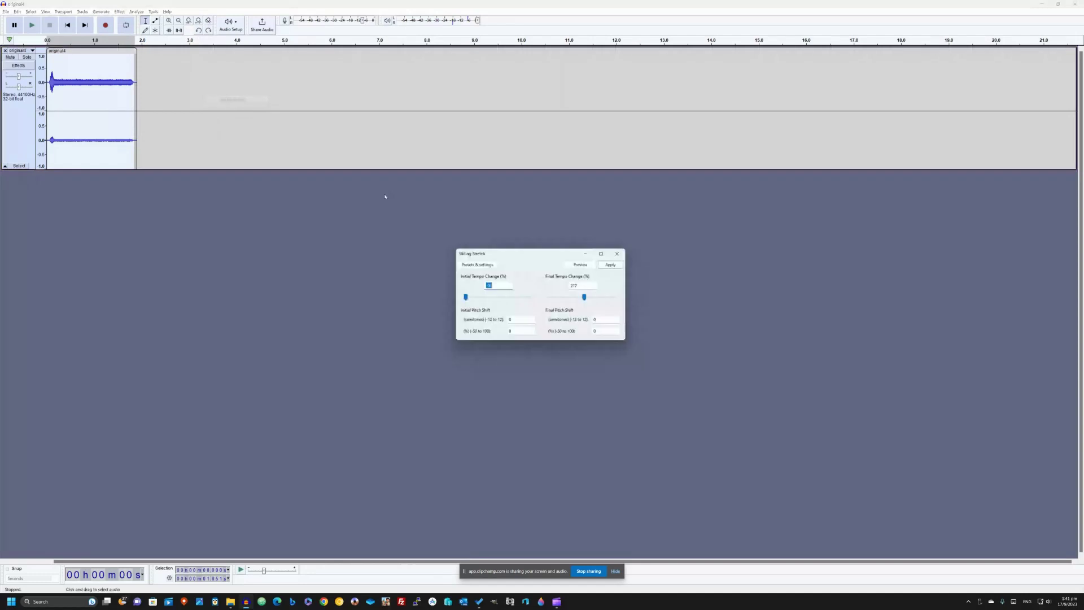
click(584, 266)
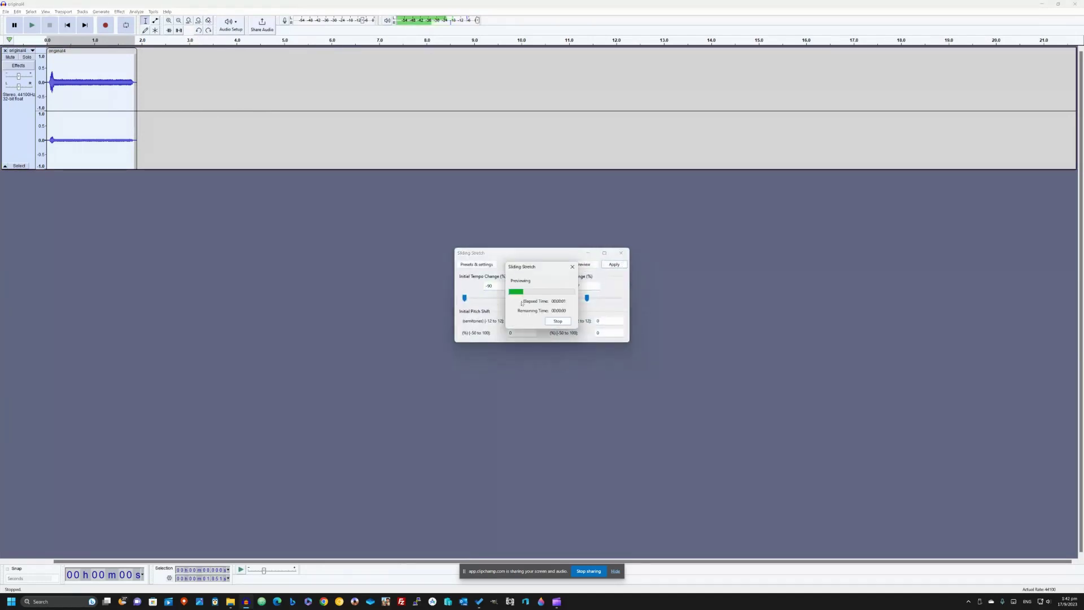
click(551, 323)
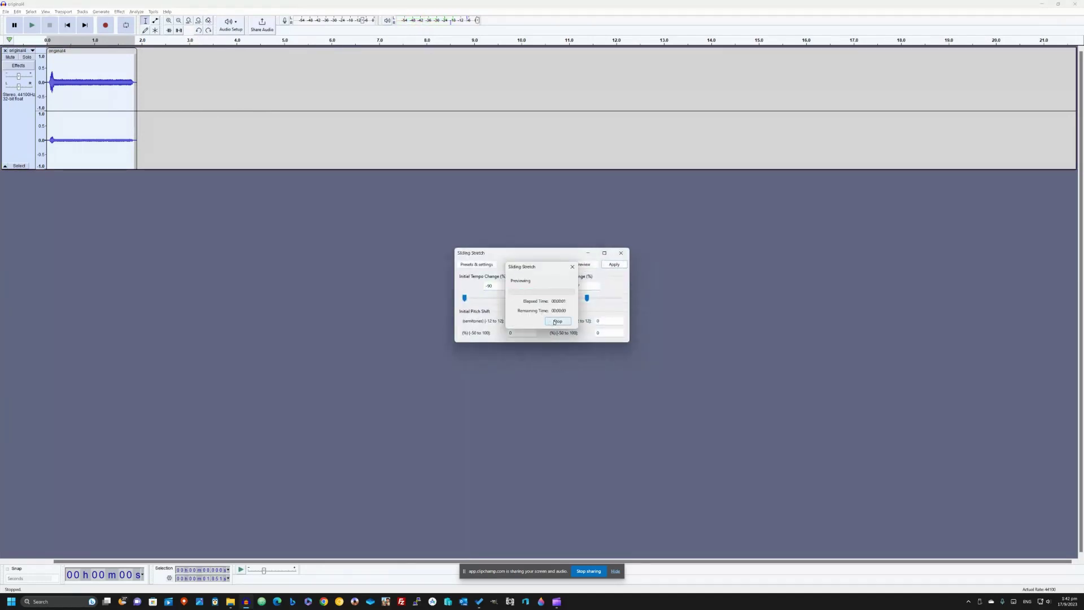
click(620, 253)
- Preview Bass and Treble on the clip with a lower output volume and the bass at -30 dB, closing it without applying
click(119, 12)
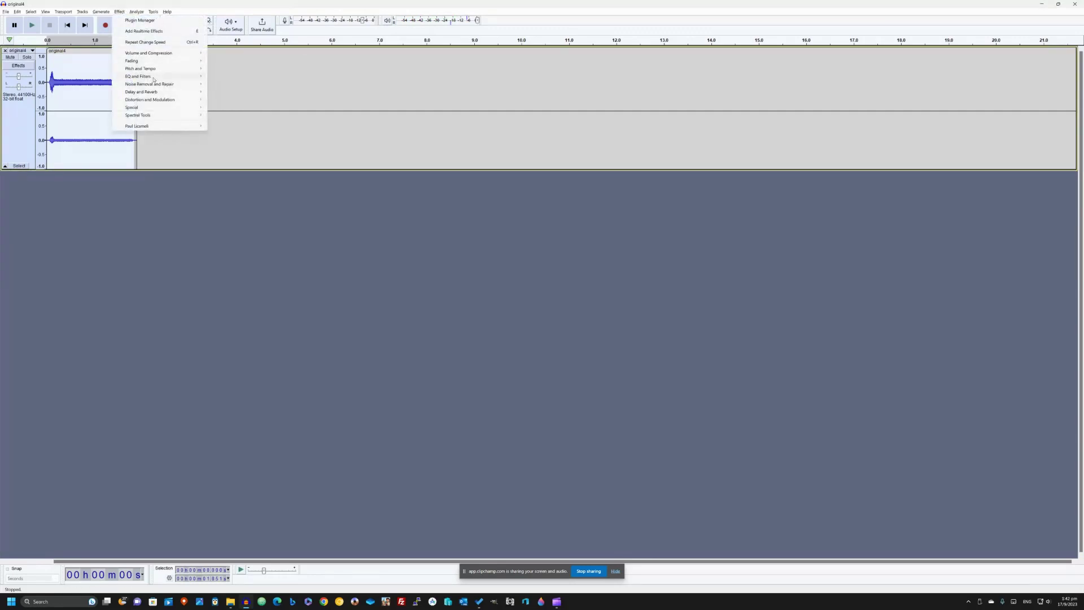
mouse_move(148, 76)
click(228, 75)
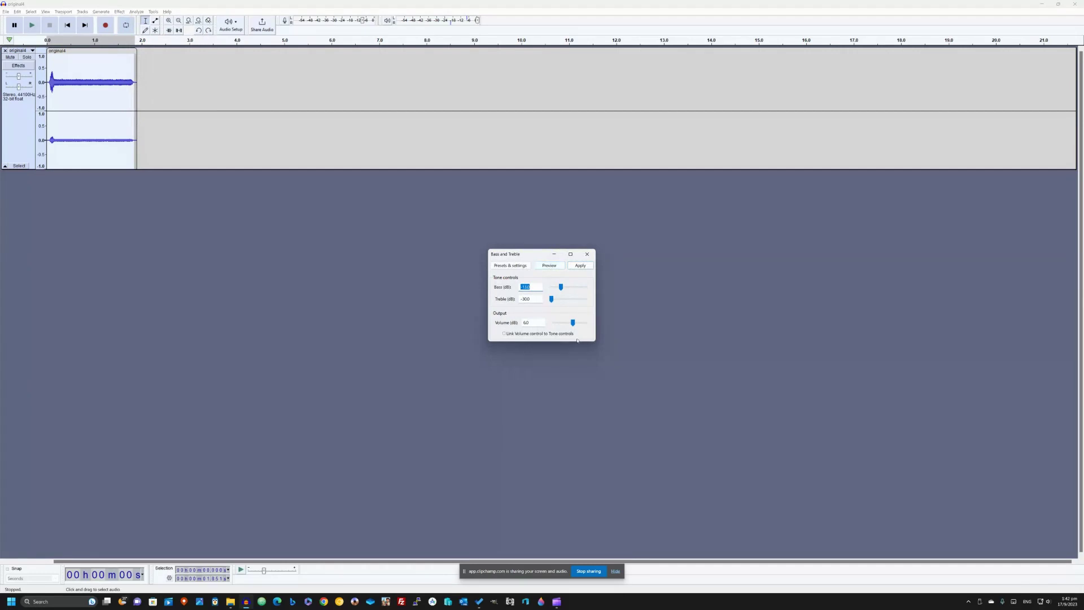
drag(574, 324, 573, 323)
click(548, 269)
click(552, 266)
click(558, 266)
click(547, 265)
click(545, 269)
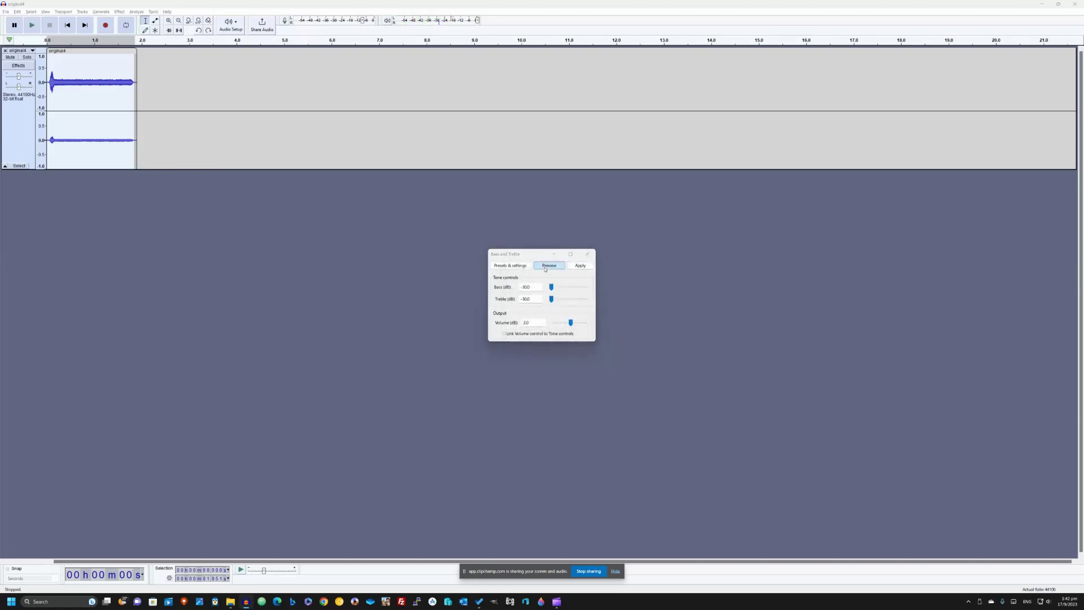
click(594, 253)
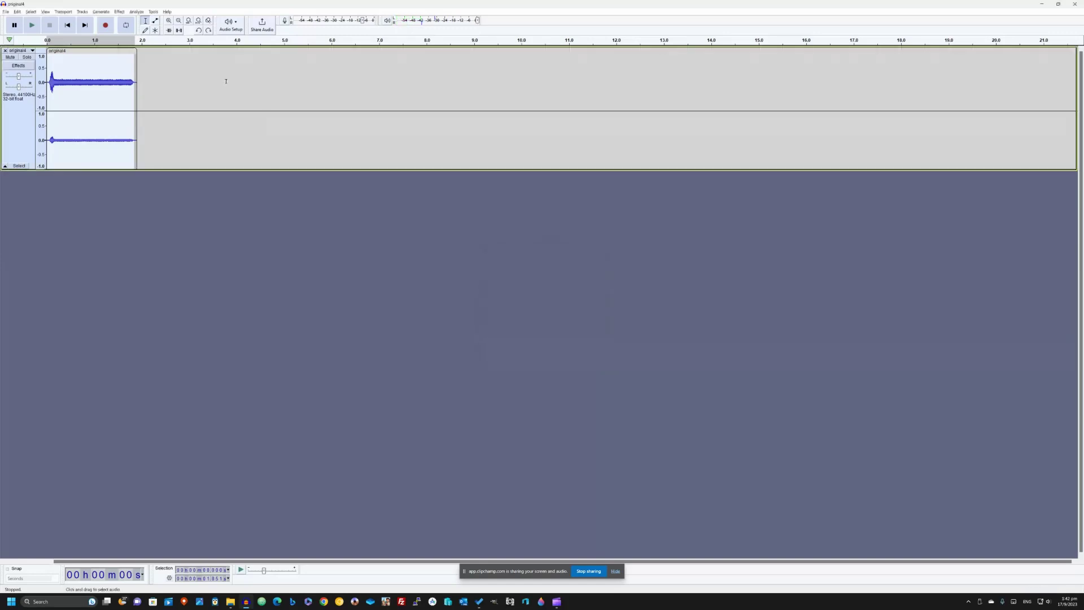
- Preview Filter Curve EQ with its existing curve and apply it to the clip
click(118, 11)
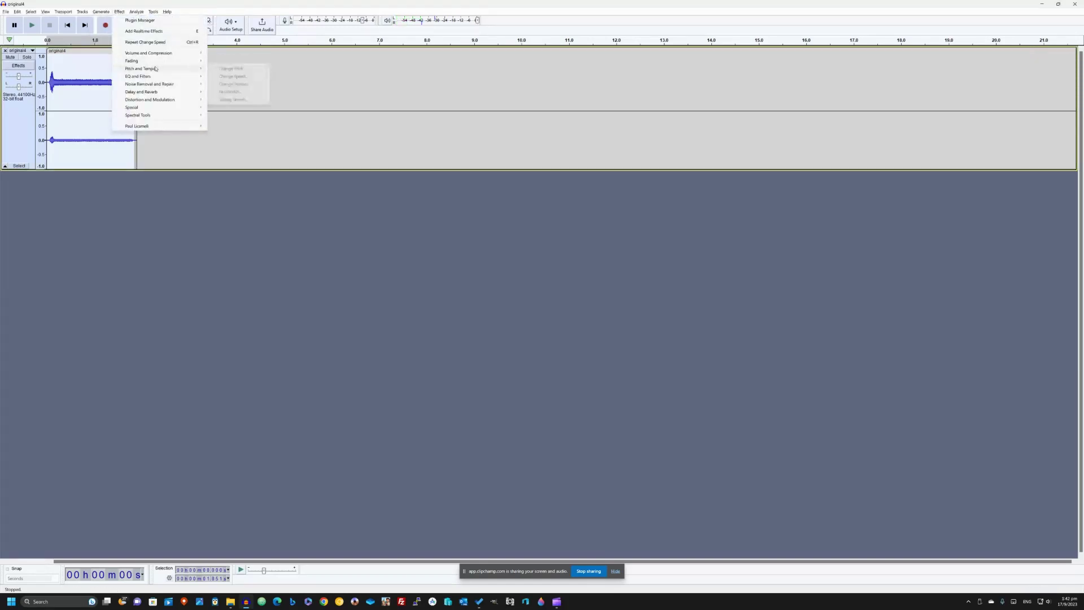
mouse_move(158, 68)
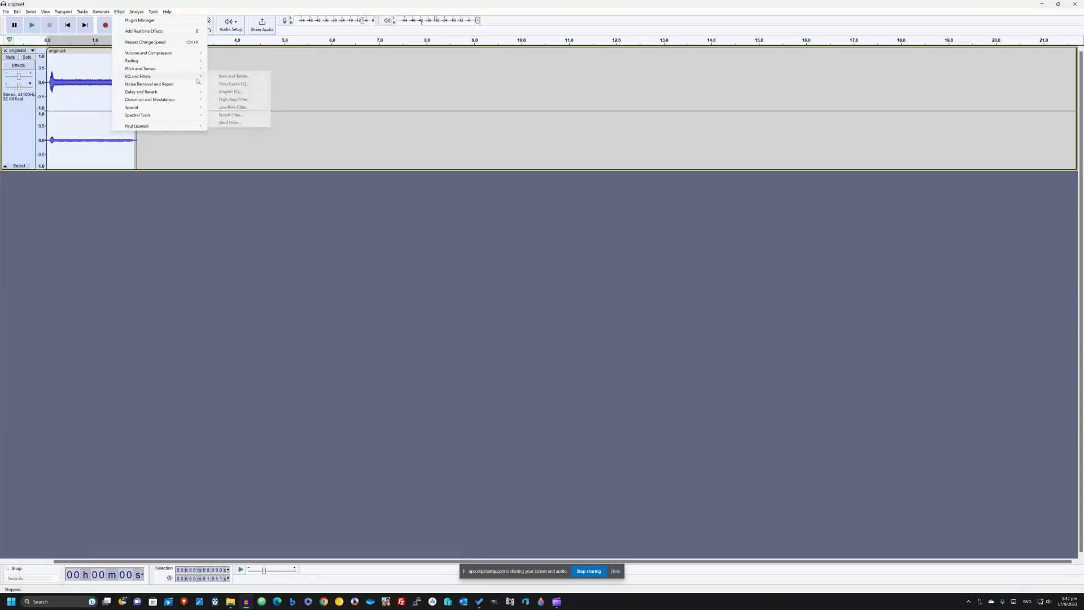
click(226, 86)
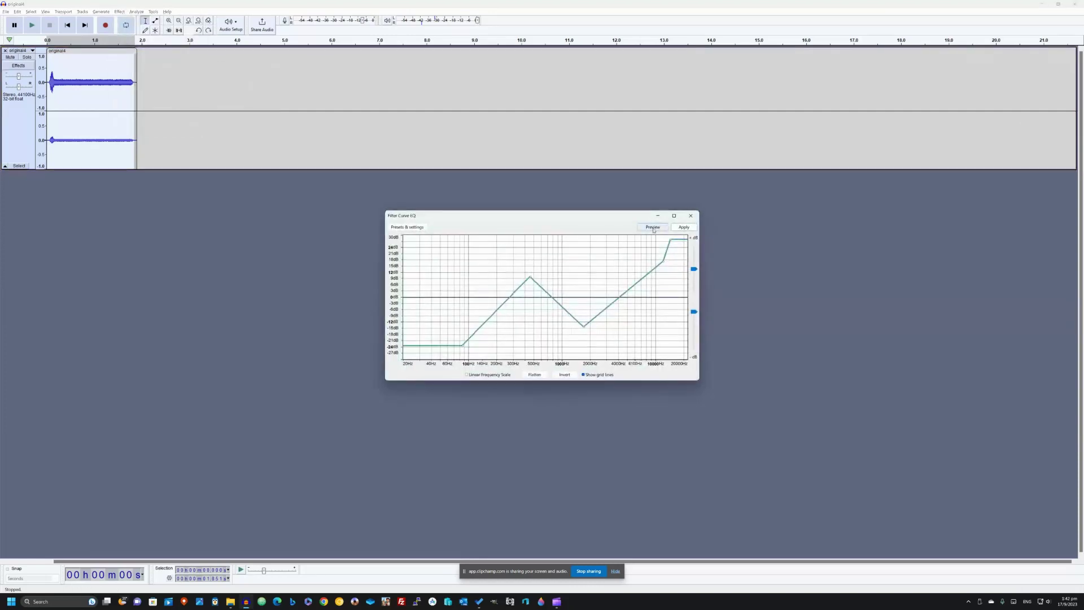
click(653, 227)
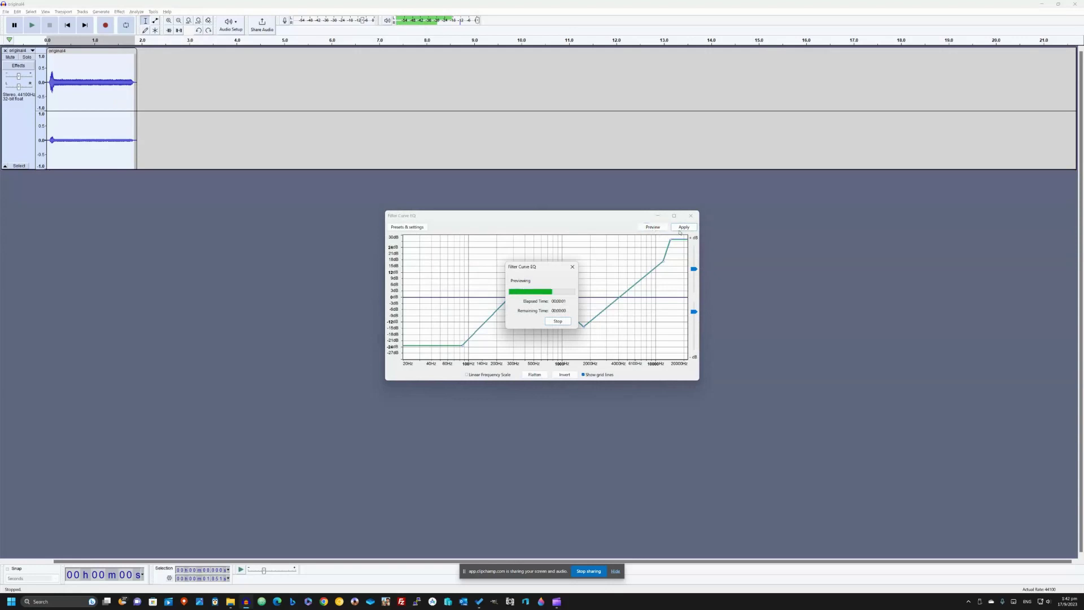
click(681, 228)
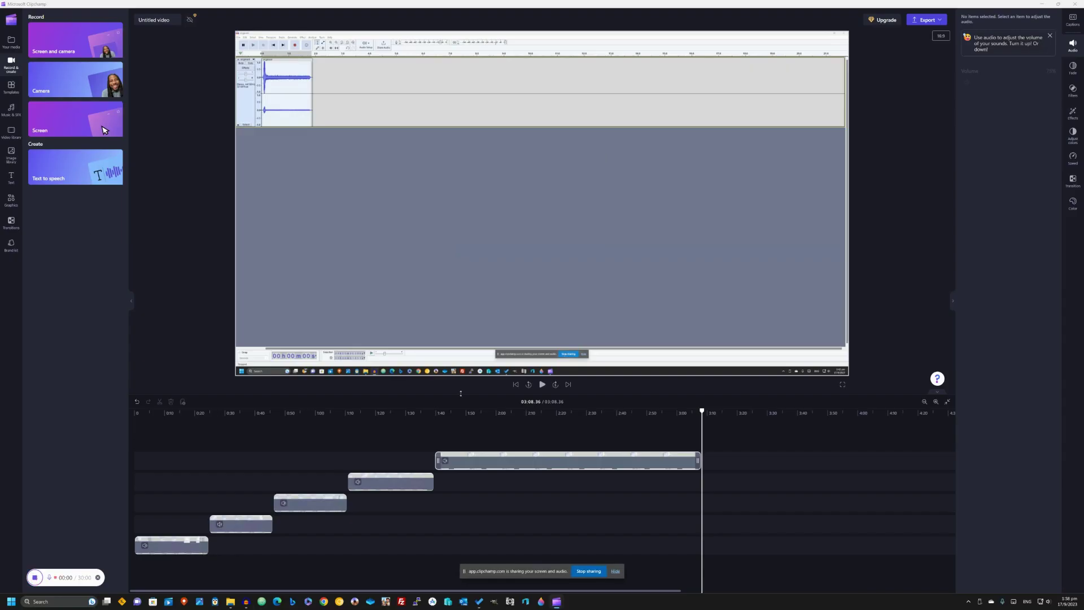
- Switch to Audacity, preview the Vocoder with its existing settings and apply it to the clip
click(246, 601)
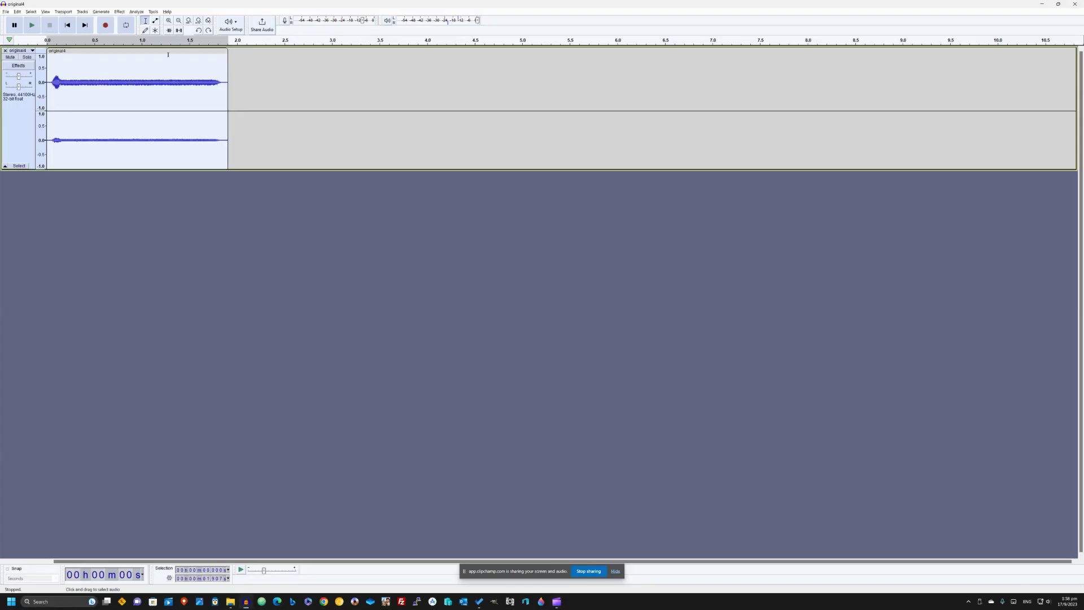
click(119, 11)
mouse_move(169, 93)
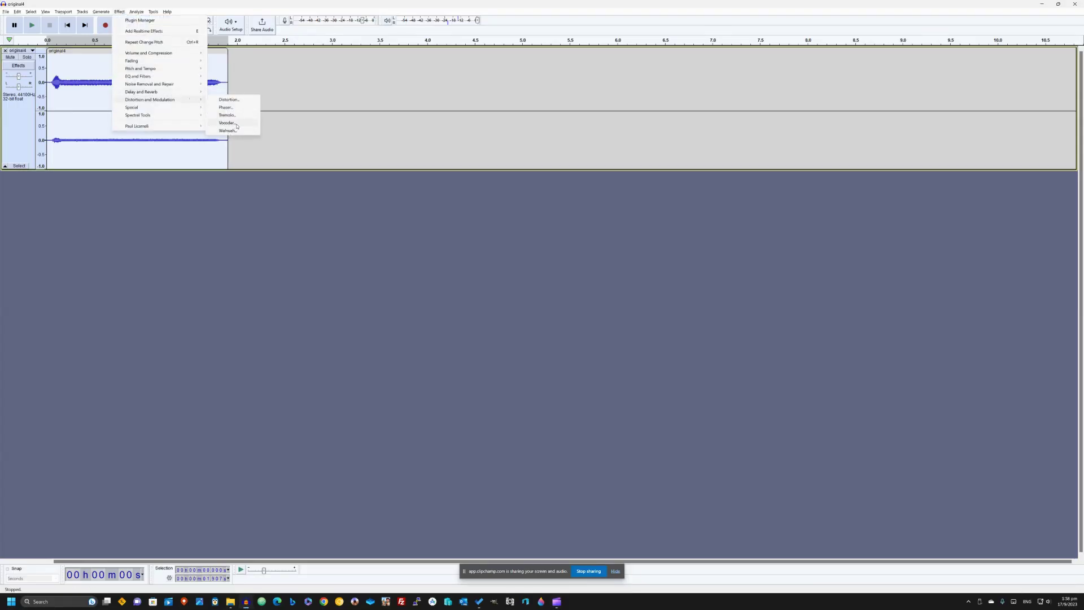
click(227, 123)
click(589, 257)
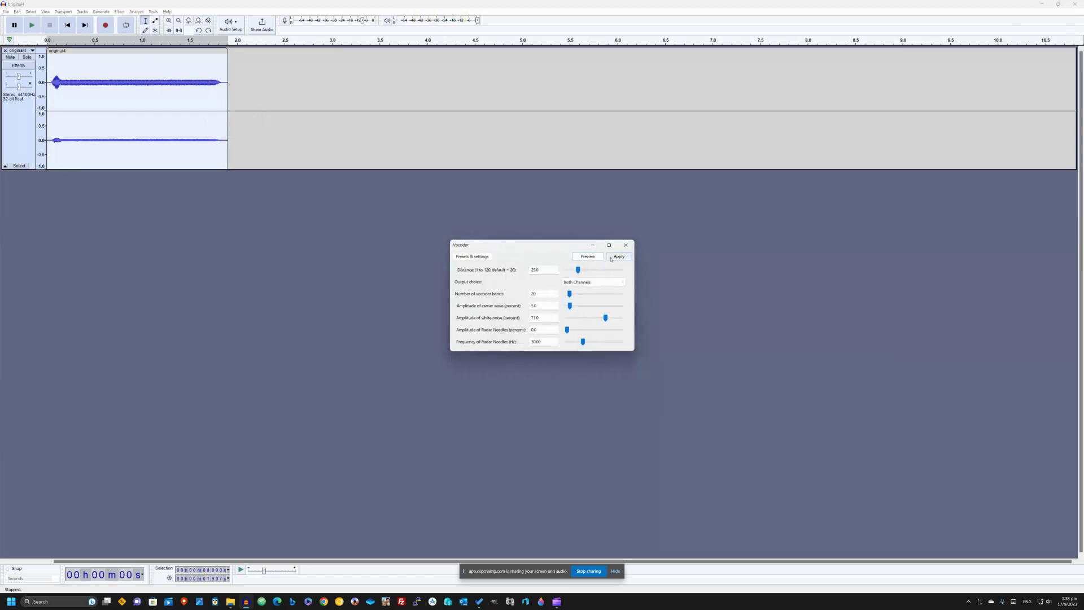
click(612, 258)
- Preview Change Speed at its existing fast setting, set the percent change to about -73, preview it and apply it
click(119, 11)
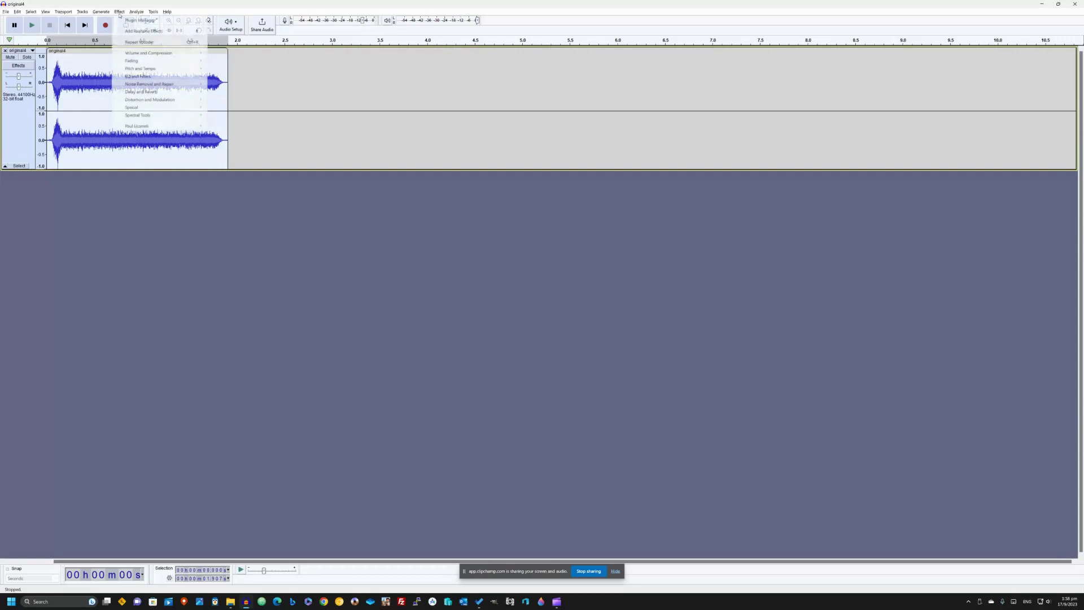
mouse_move(178, 63)
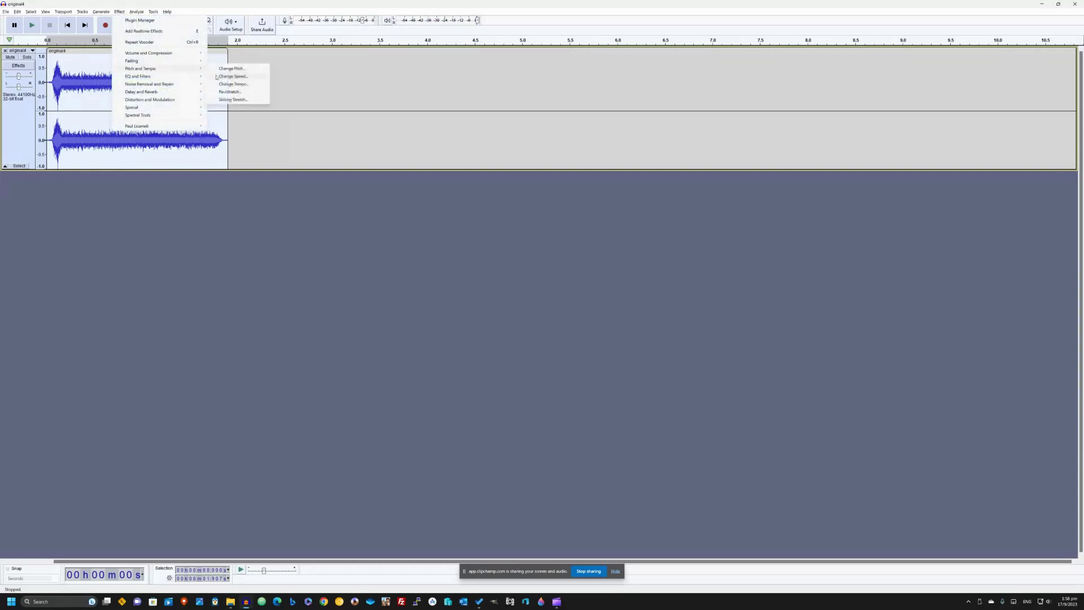
click(218, 76)
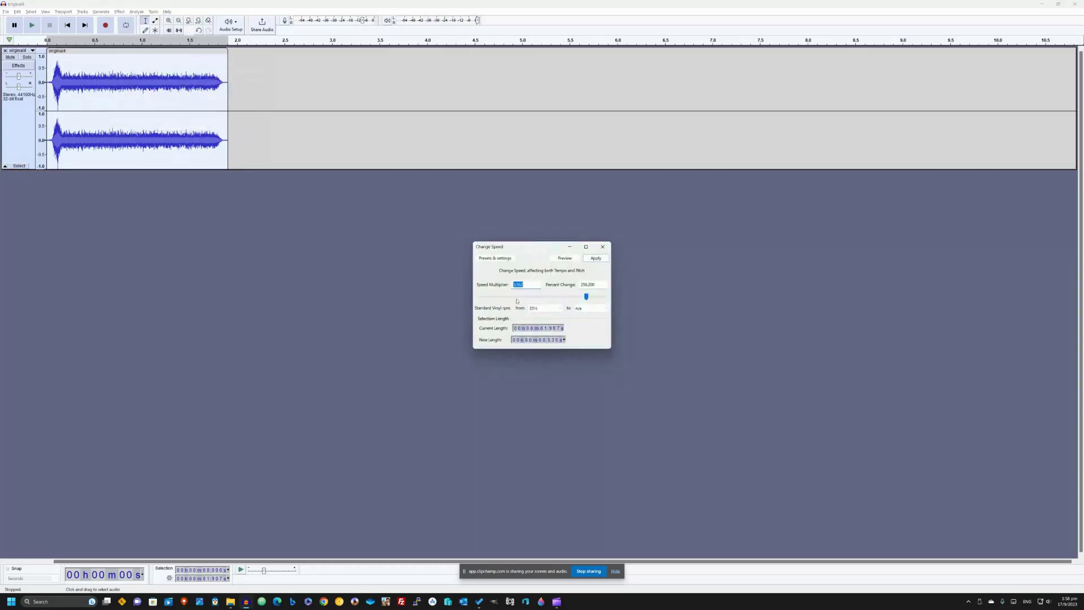
click(564, 258)
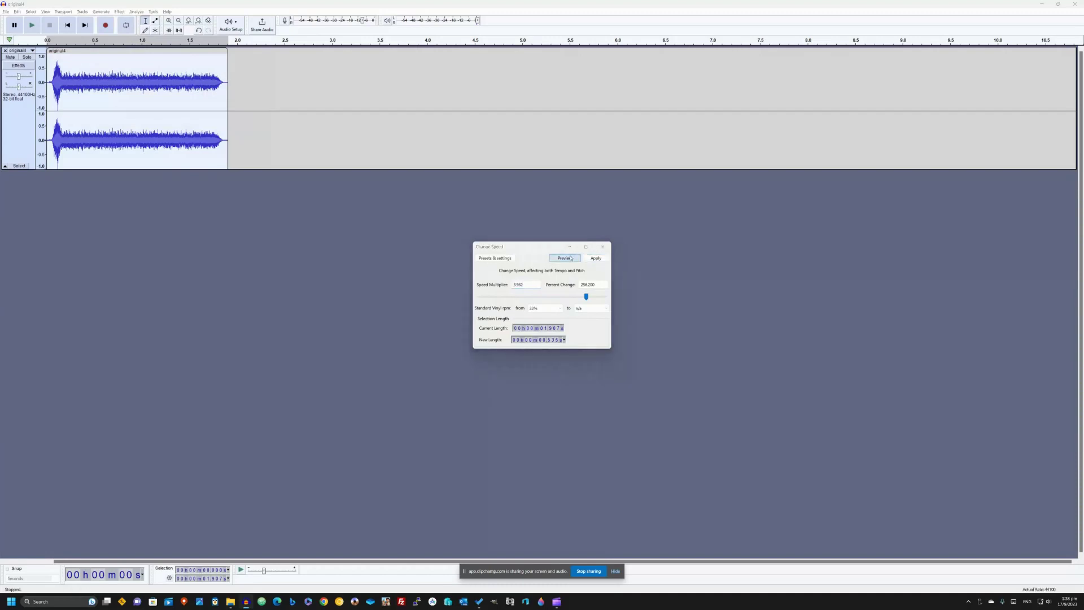
click(545, 297)
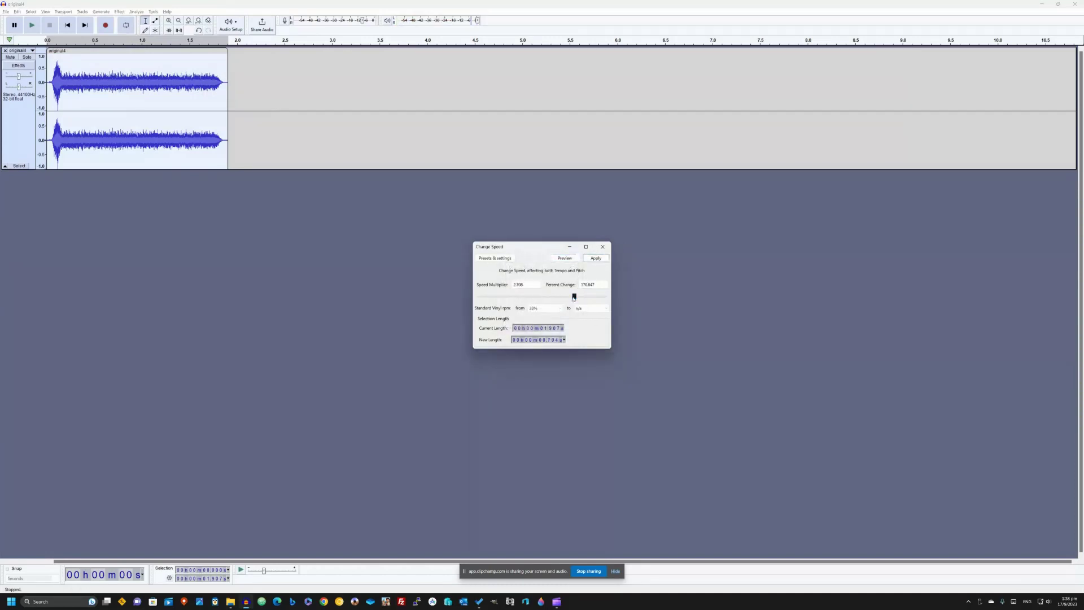
drag(574, 297, 521, 297)
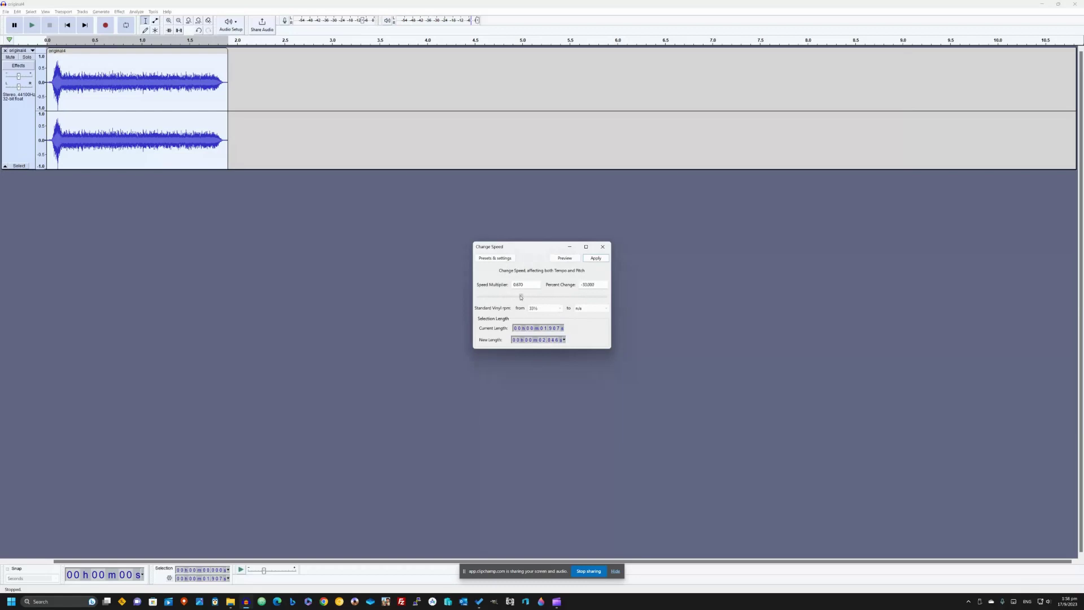
click(559, 259)
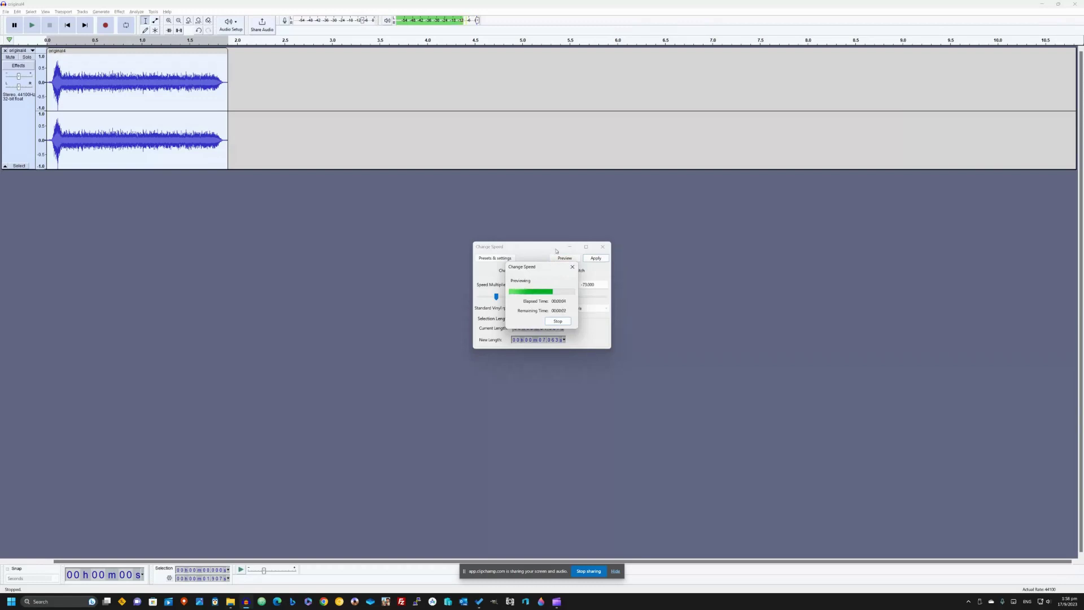
click(596, 259)
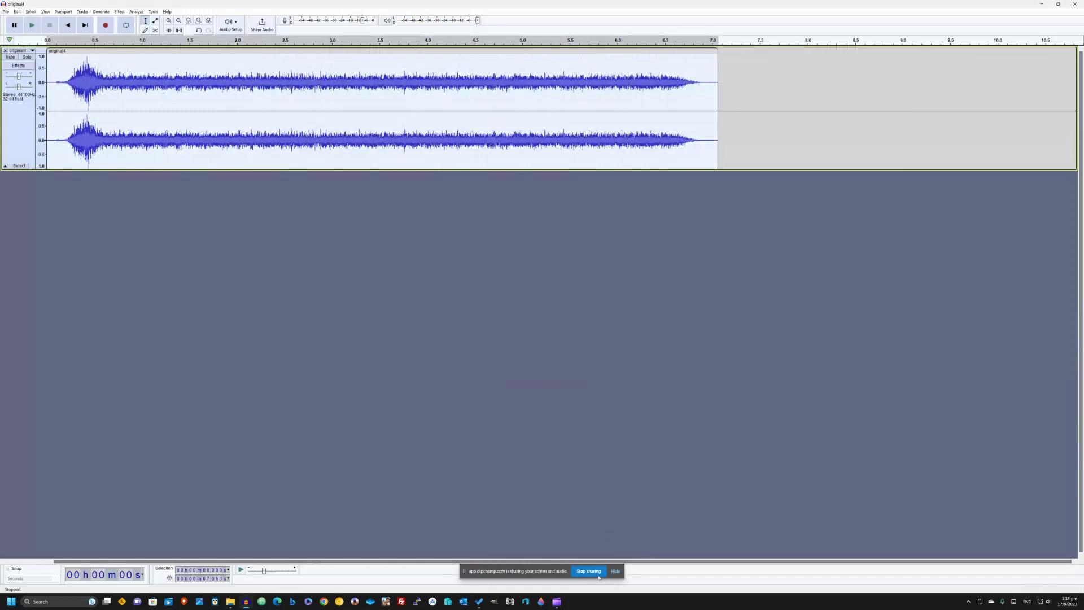
- Apply a Fade Out to the whole selected clip and play it back
click(123, 12)
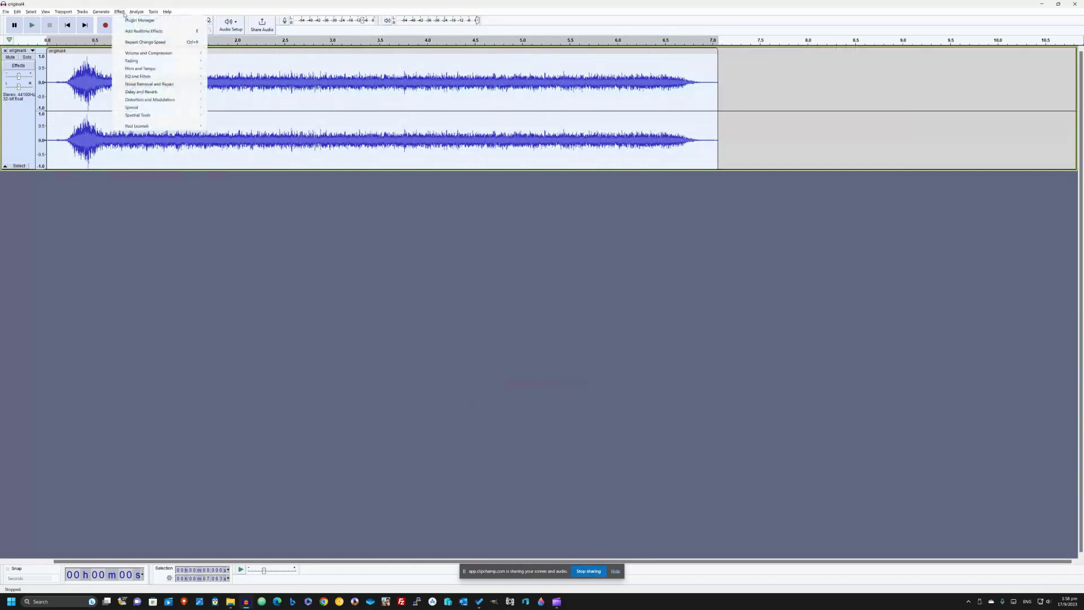
mouse_move(167, 61)
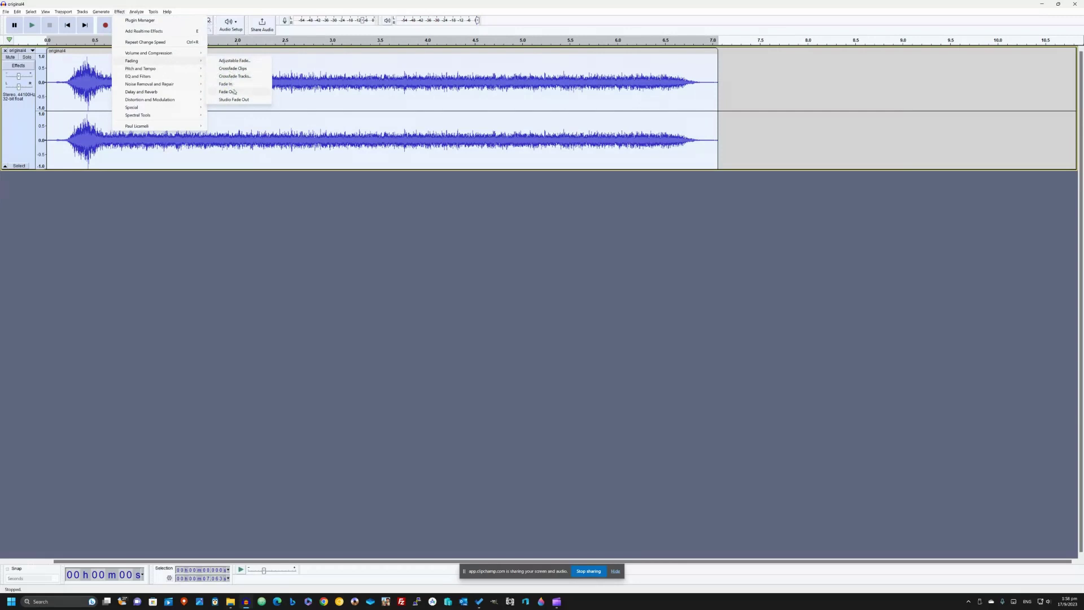
click(228, 92)
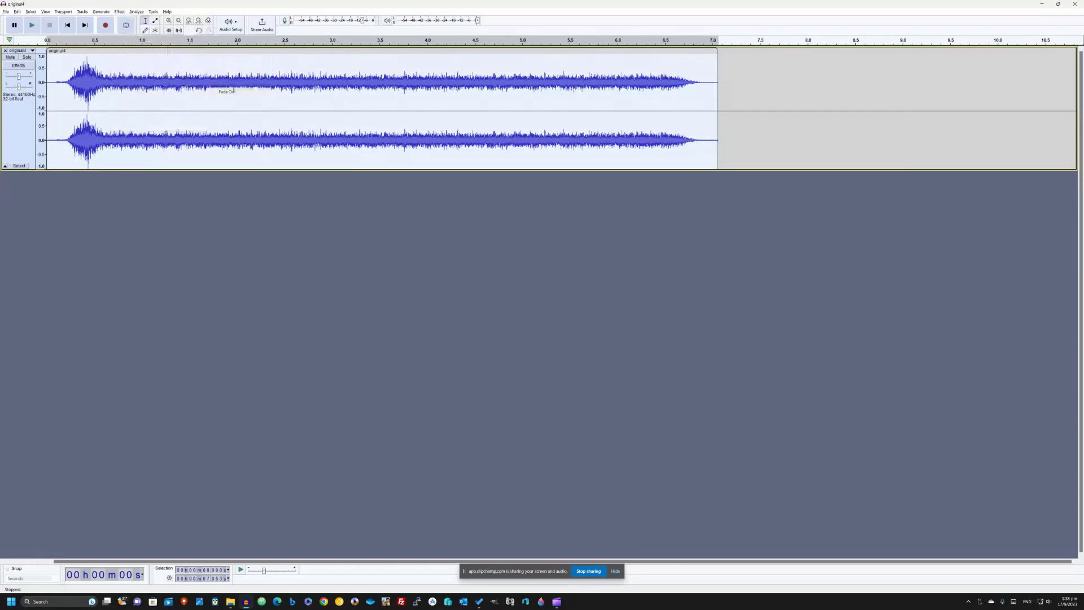
click(34, 25)
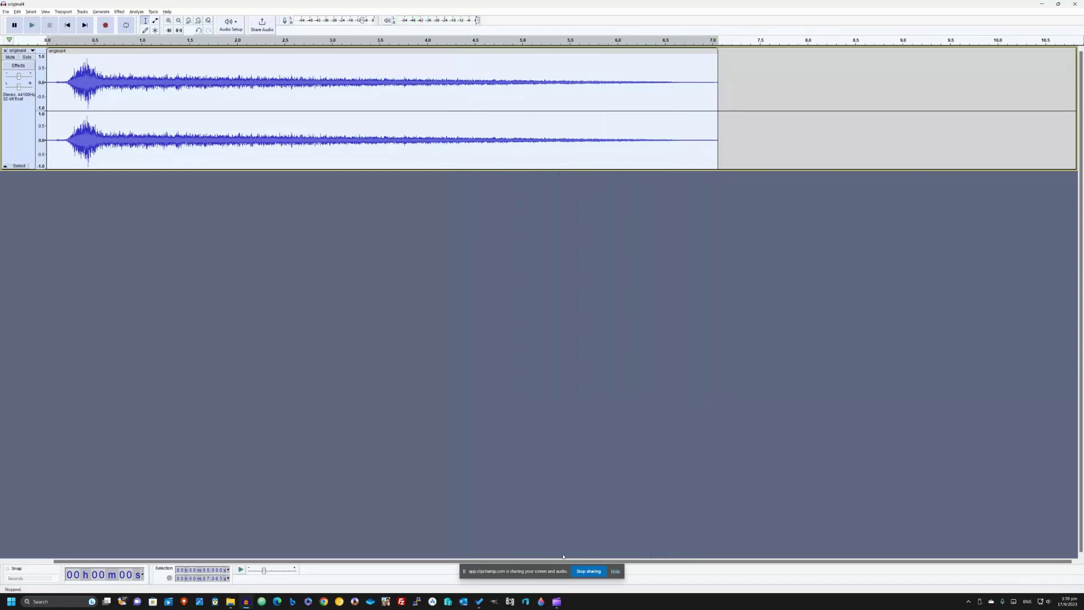
- Preview Amplify on the faded clip at different amplification levels, stopping each preview
click(120, 12)
mouse_move(167, 56)
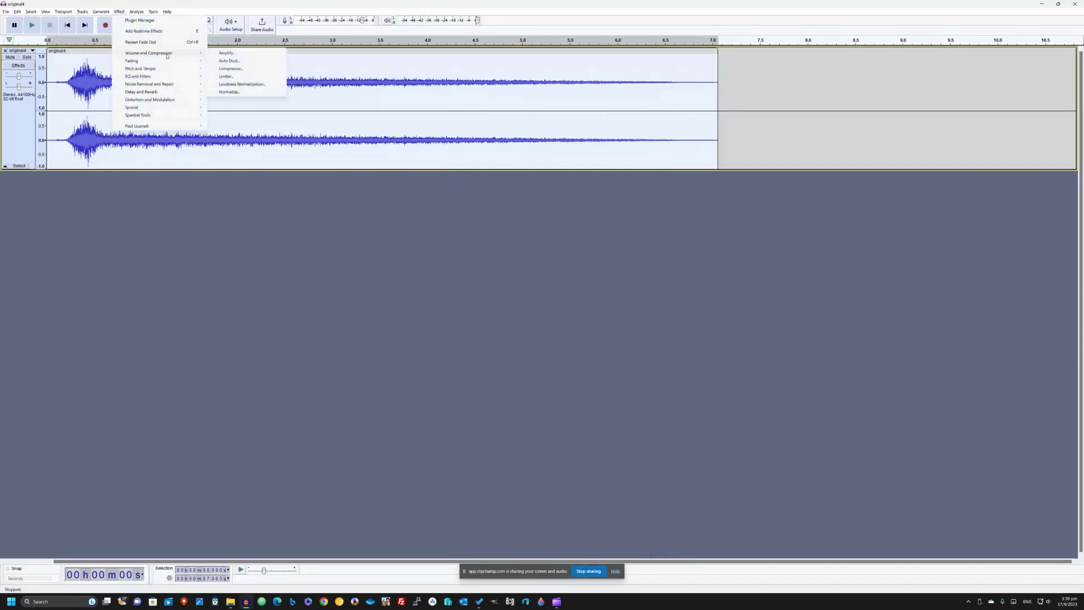
click(226, 53)
text(10.6)
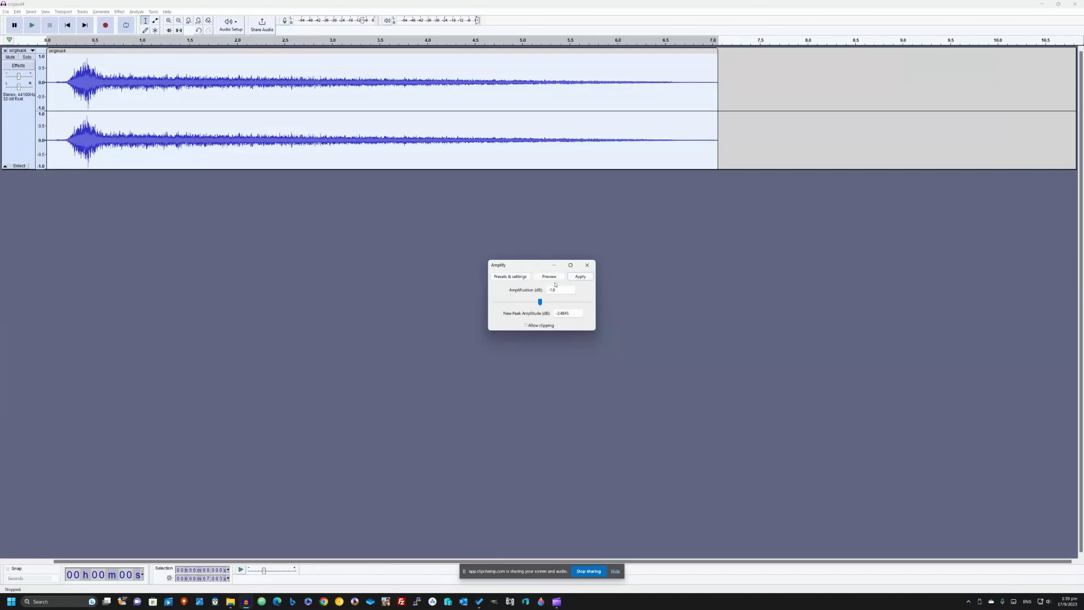
click(555, 278)
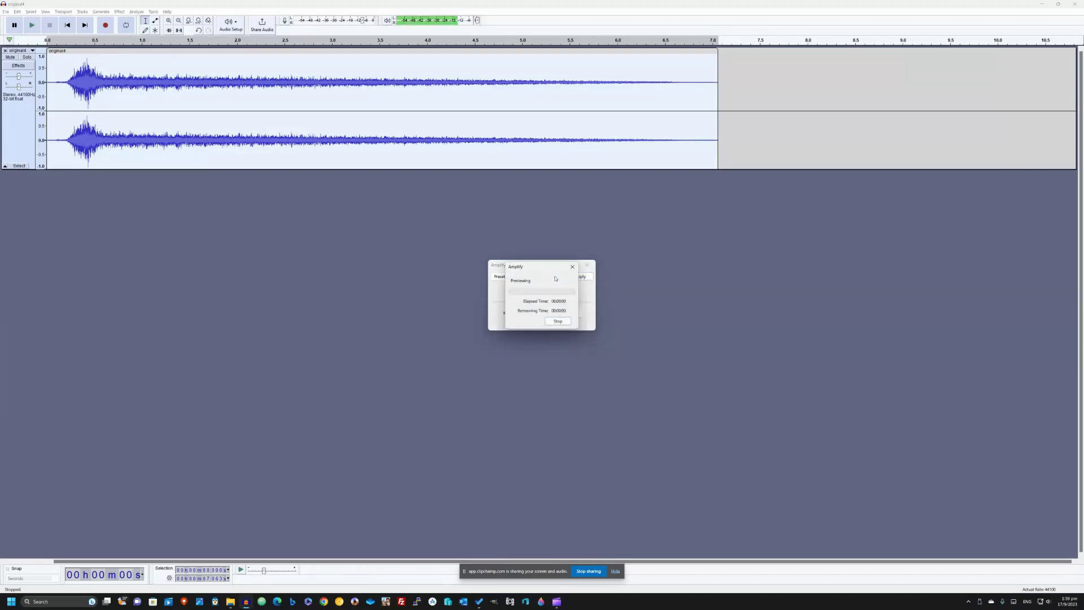
click(556, 323)
click(544, 278)
click(554, 320)
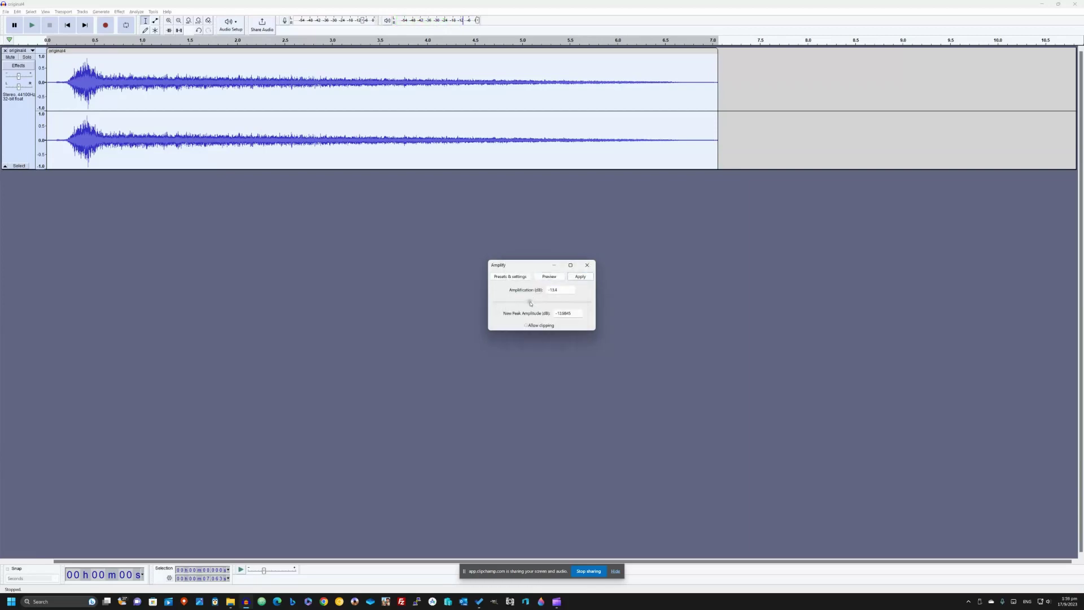
- Preview Amplify at a reduced amplification of about -13 dB and apply it to the clip
click(547, 278)
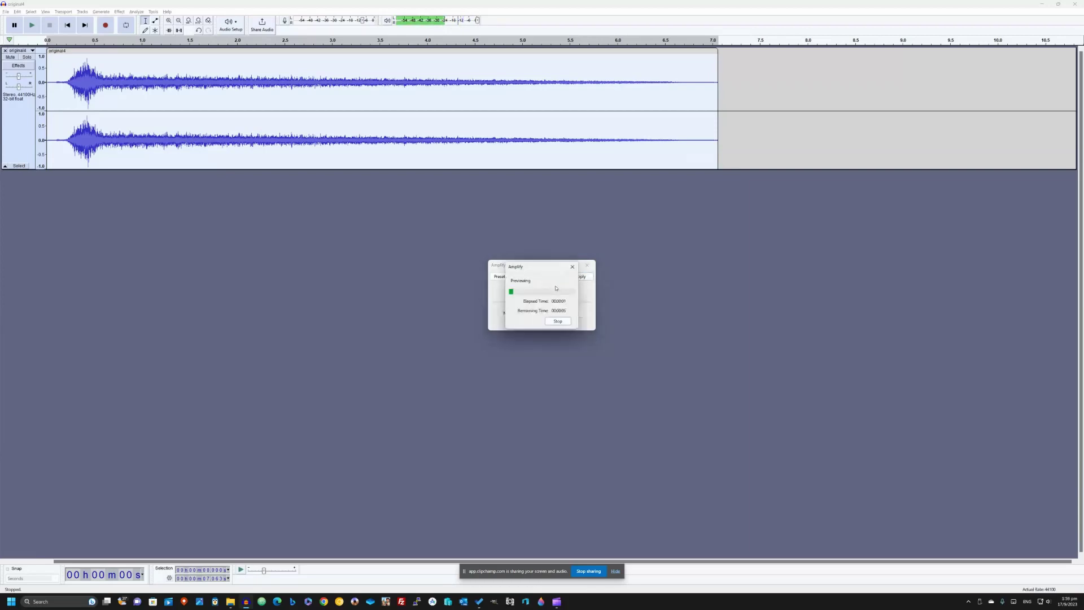
click(557, 321)
click(591, 276)
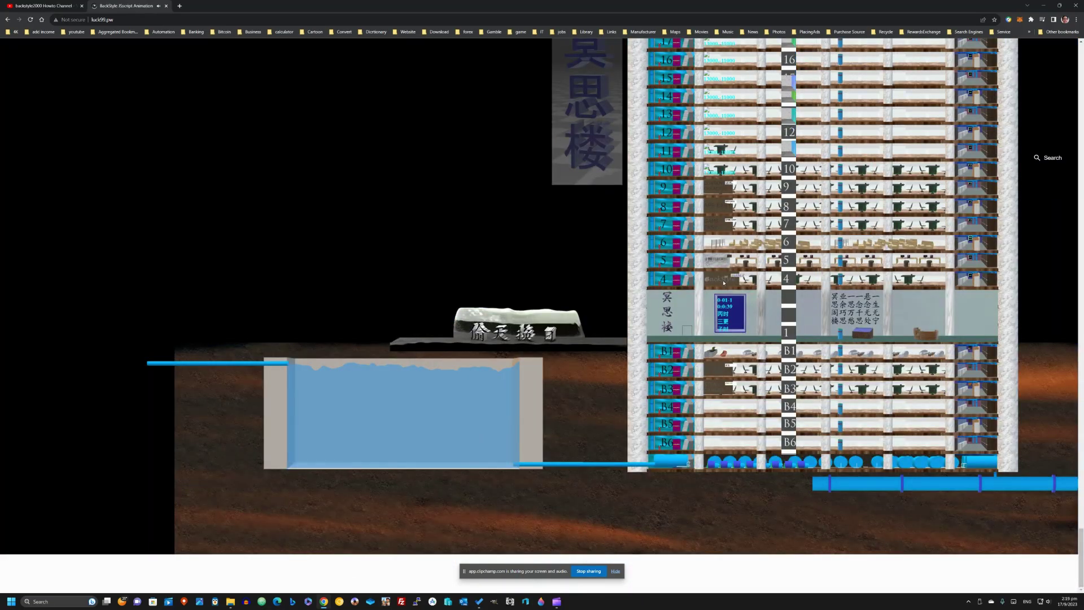
scroll(723, 282, up, 15)
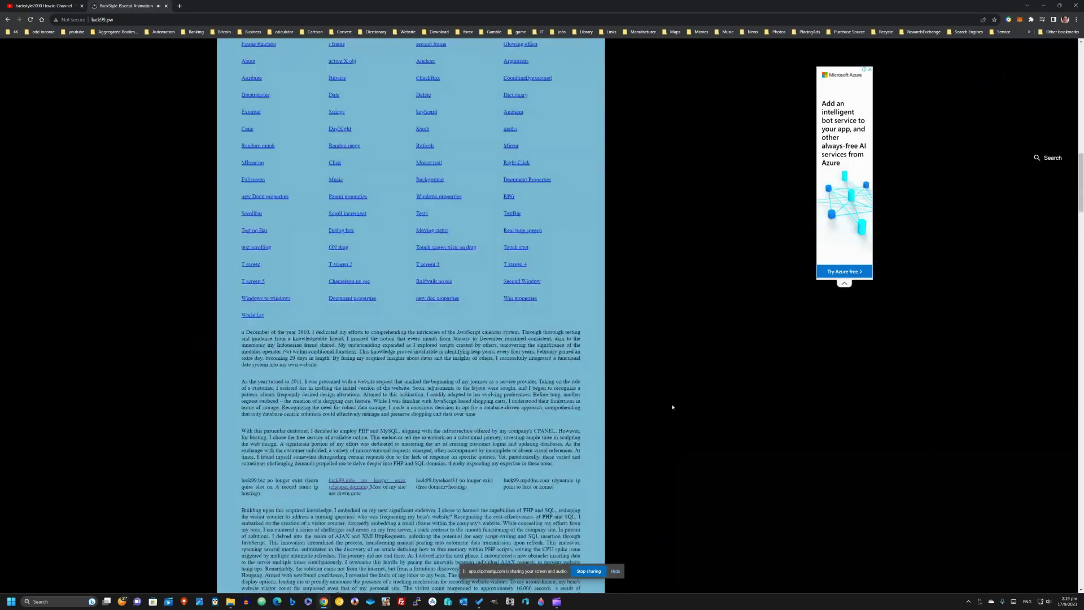
scroll(604, 504, up, 6)
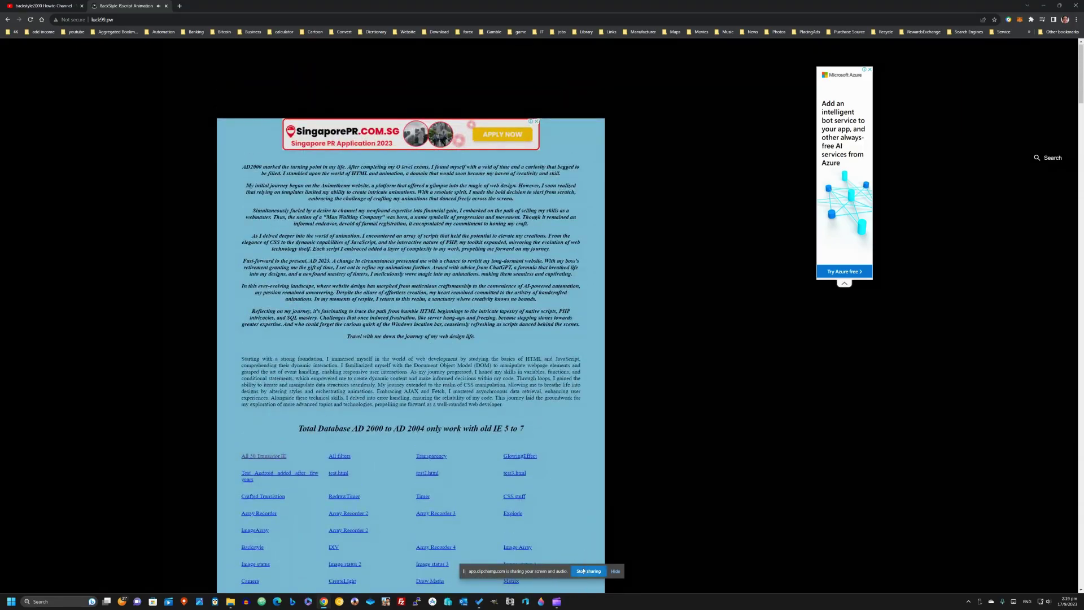